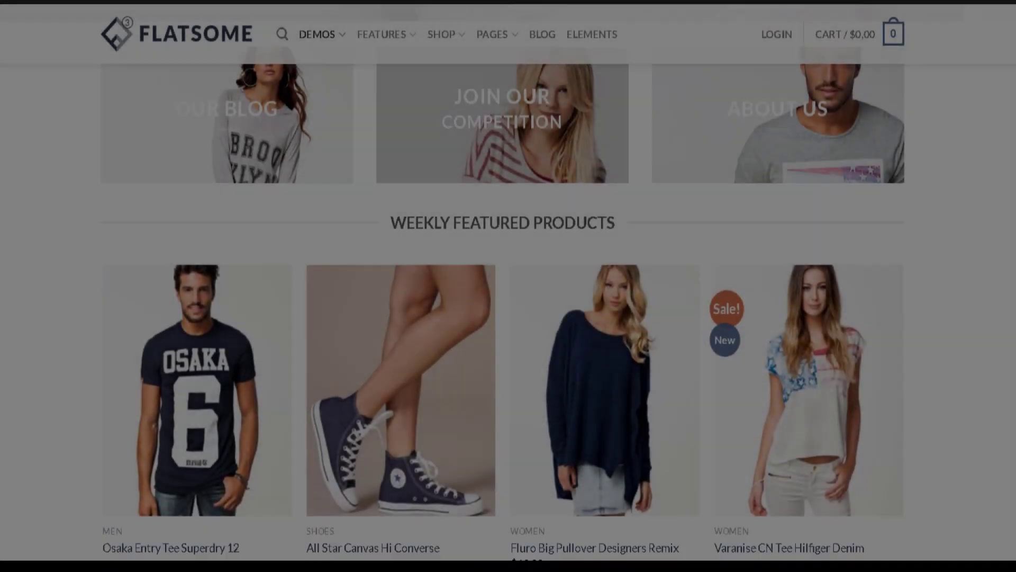
# - Look through the Flatsome demo shop's home page, from the featured products to the footer
pyautogui.scroll(-14, 508, 286)
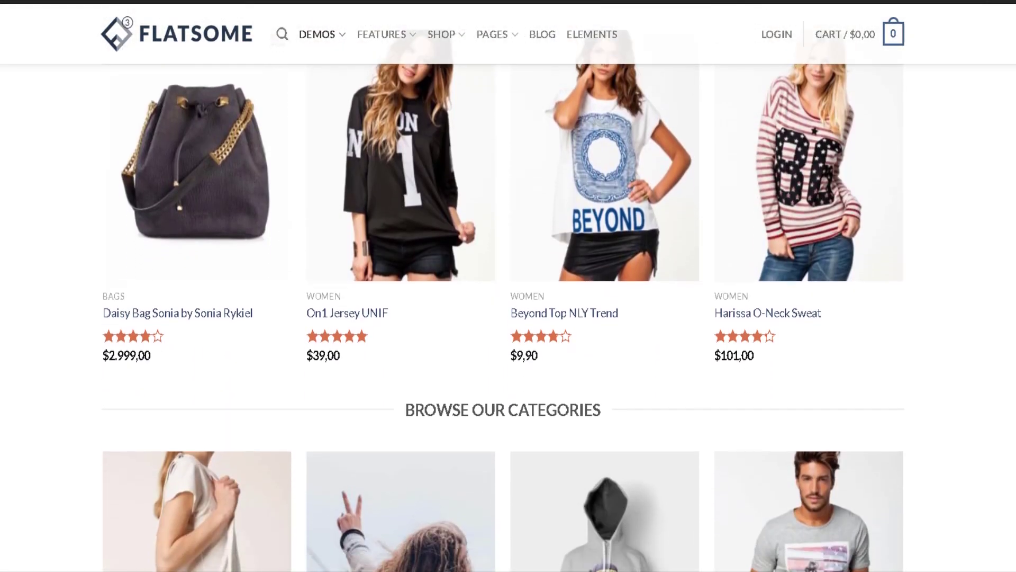
pyautogui.scroll(-15, 508, 286)
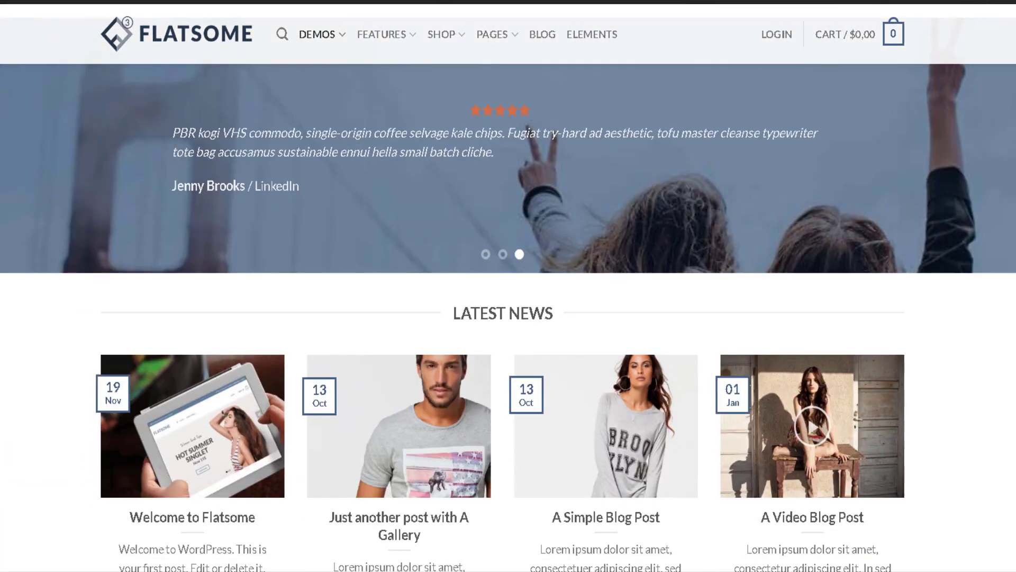
pyautogui.scroll(-2, 508, 286)
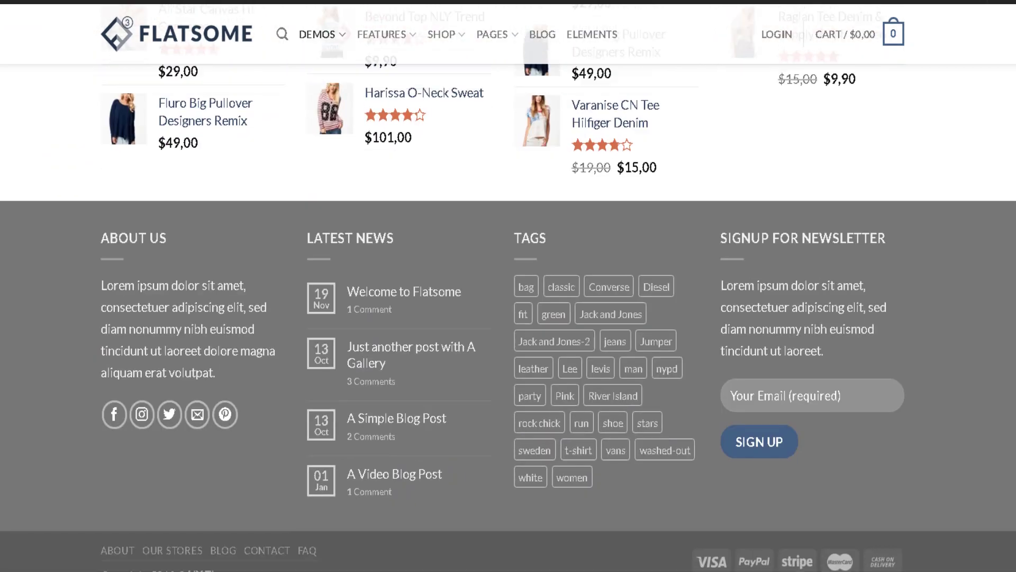
pyautogui.scroll(20, 508, 285)
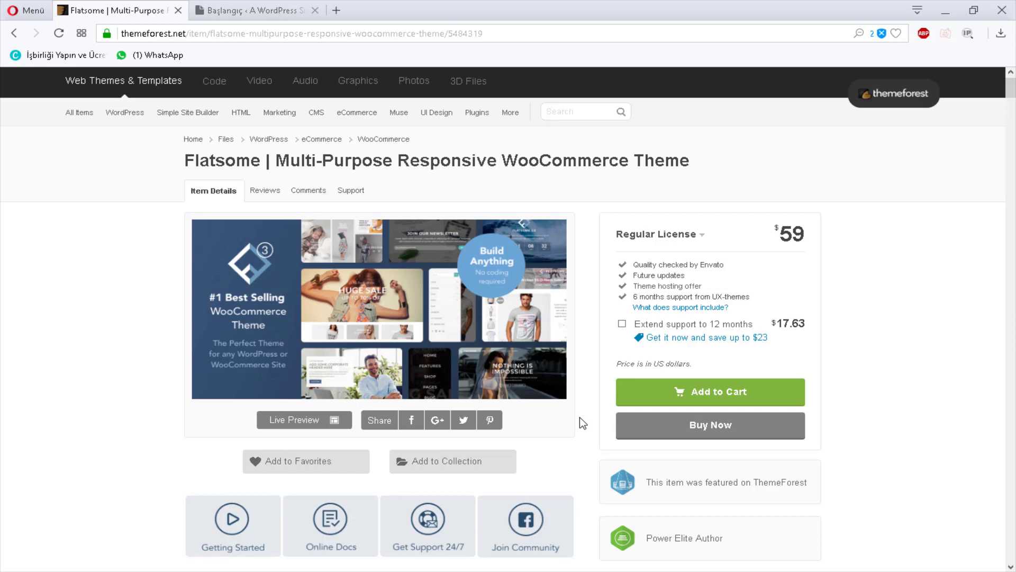
# - Add the Flatsome theme with a Regular License to the ThemeForest cart and dismiss the cart dialog
pyautogui.click(715, 392)
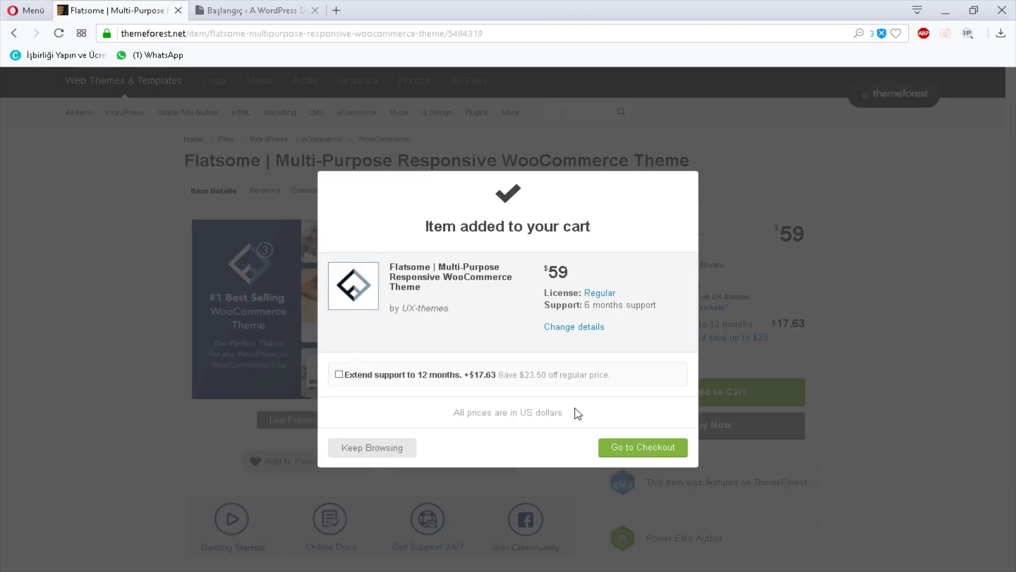
pyautogui.click(960, 141)
pyautogui.click(1001, 33)
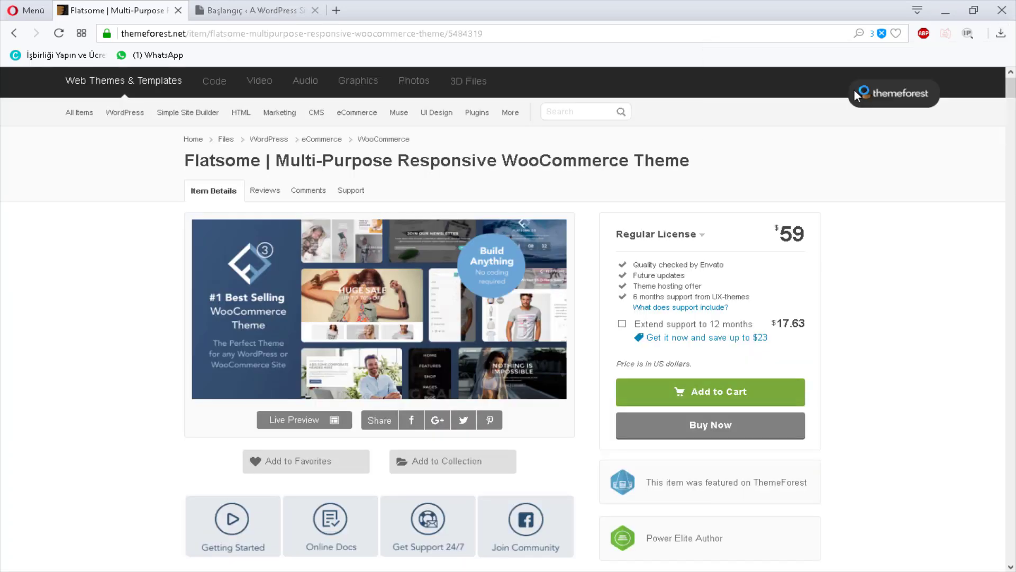
# - Switch to WinRAR and extract everything inside the flatsome-main folder of the theme archive to the desktop
pyautogui.click(945, 11)
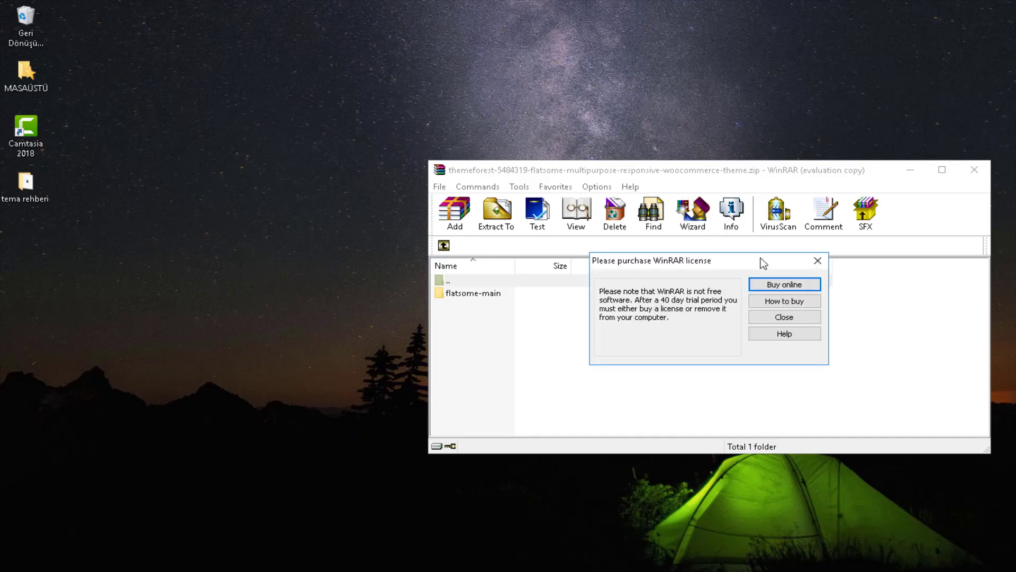
pyautogui.click(818, 260)
pyautogui.click(553, 296)
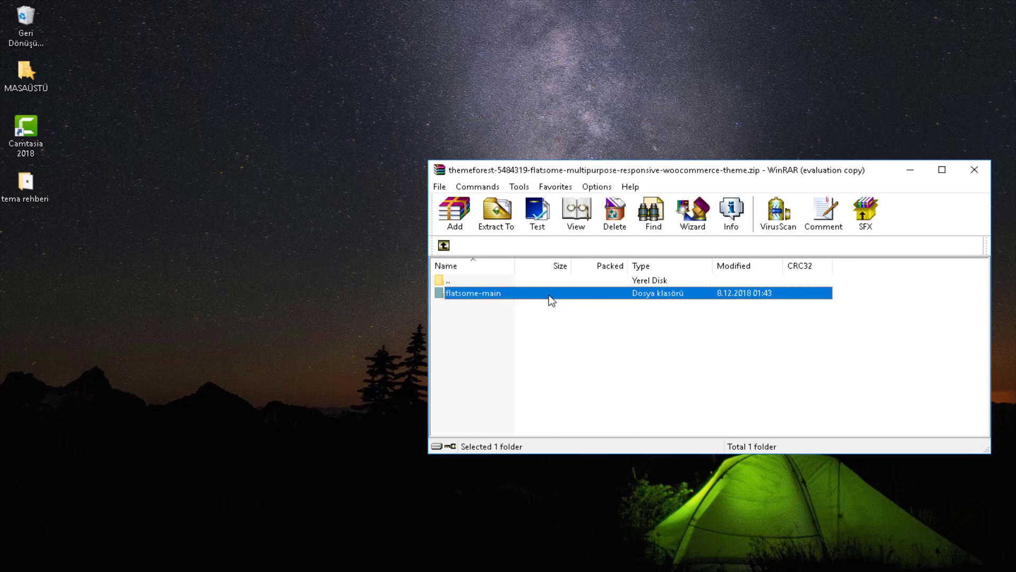
pyautogui.doubleClick(550, 295)
pyautogui.hotkey('ctrl', 'a')
pyautogui.moveTo(519, 297); pyautogui.dragTo(87, 332)
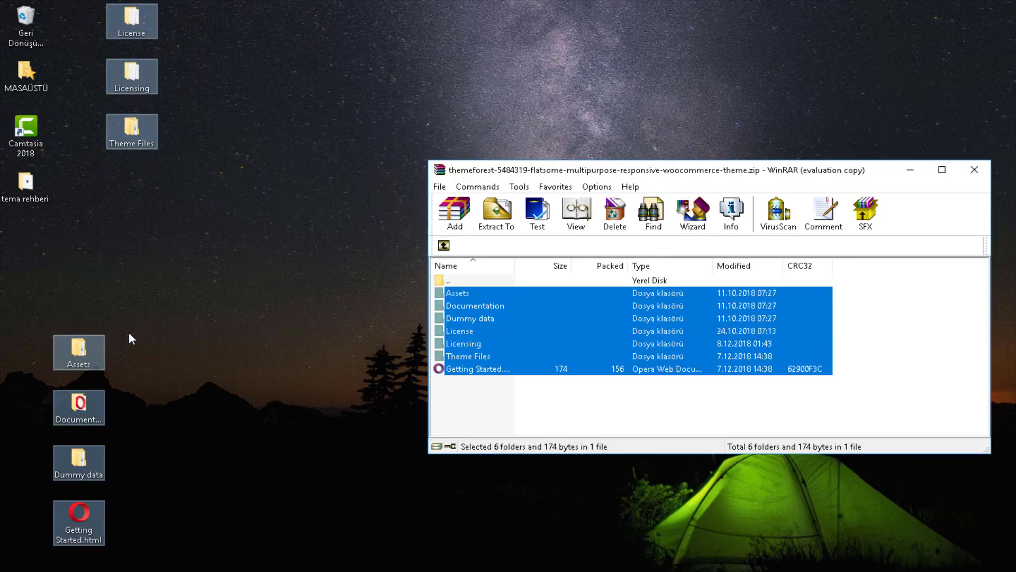
pyautogui.click(974, 170)
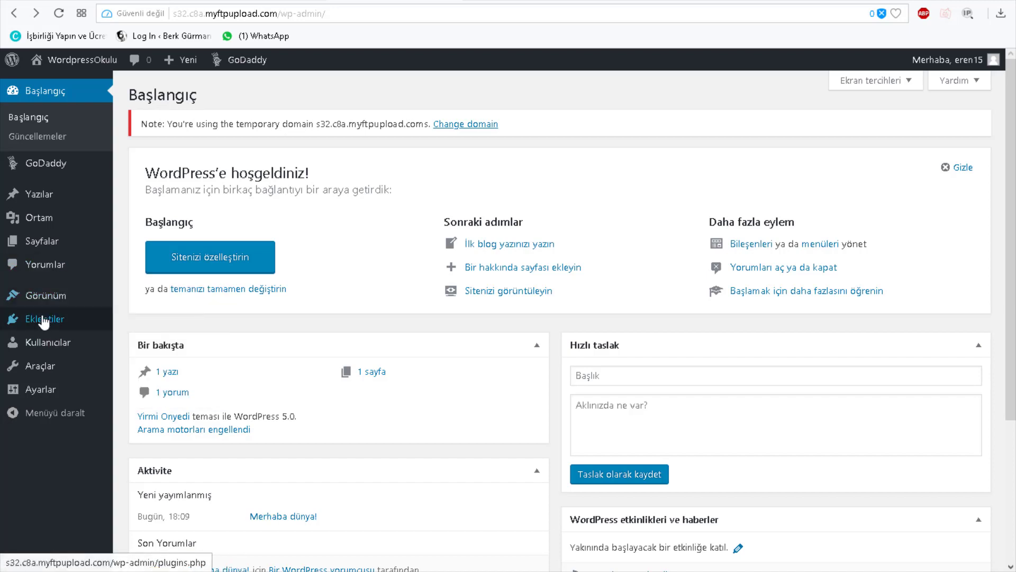
# - Search the WordPress plugin directory for "php settings", then install and activate the PHP Settings plugin
pyautogui.moveTo(114, 327)
pyautogui.click(139, 340)
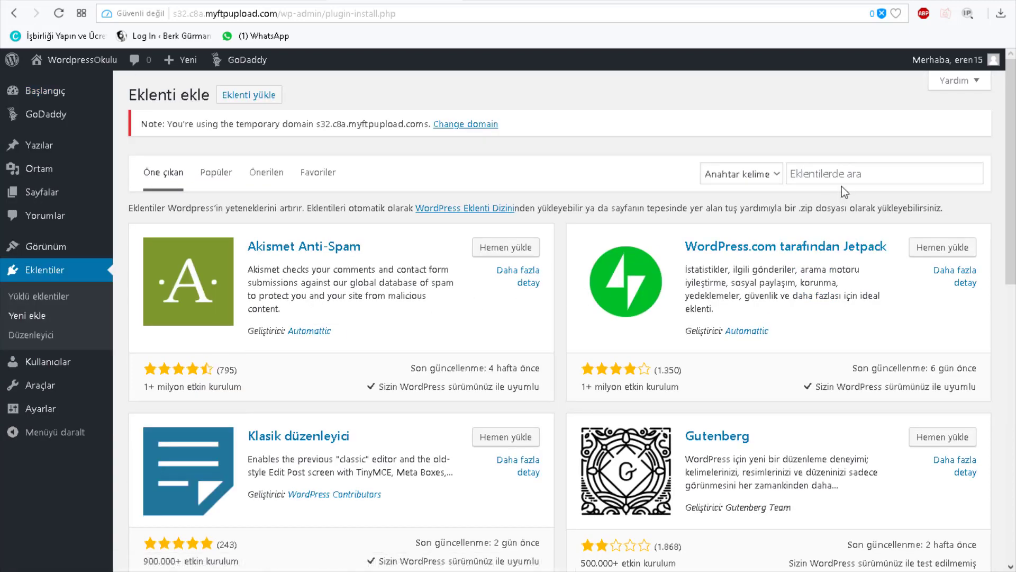
pyautogui.click(844, 176)
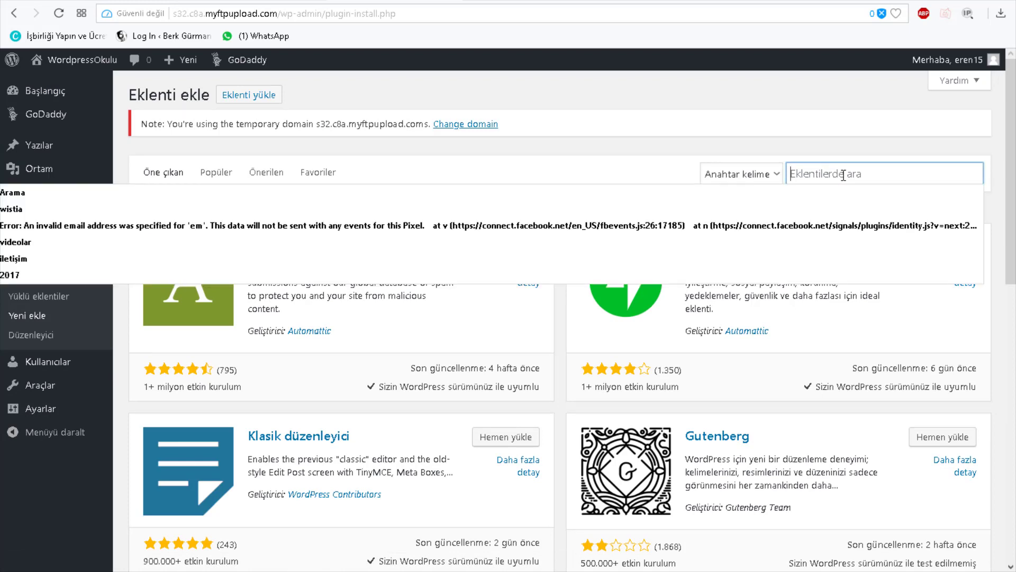
pyautogui.write('php setti')
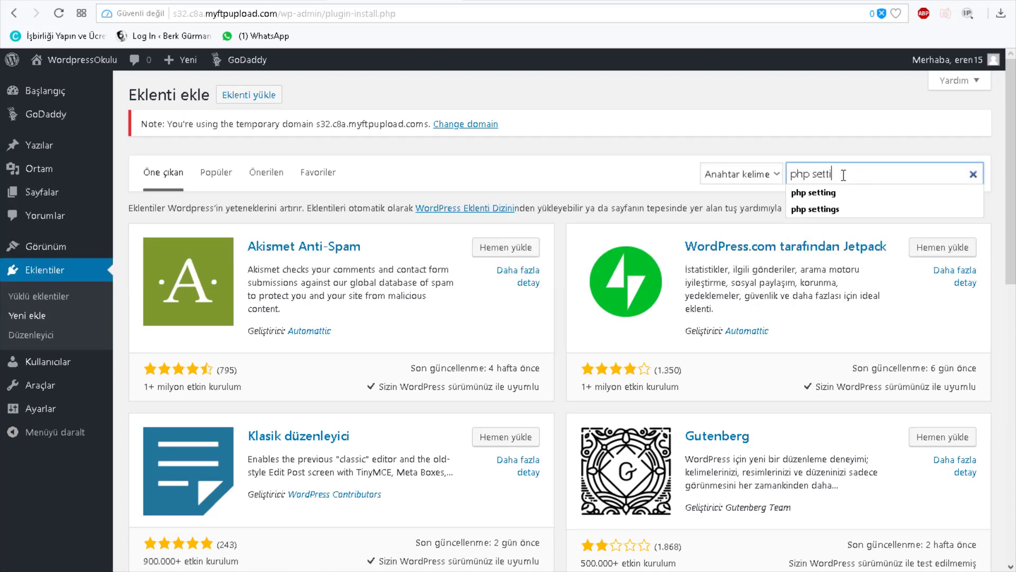
pyautogui.write('ngs')
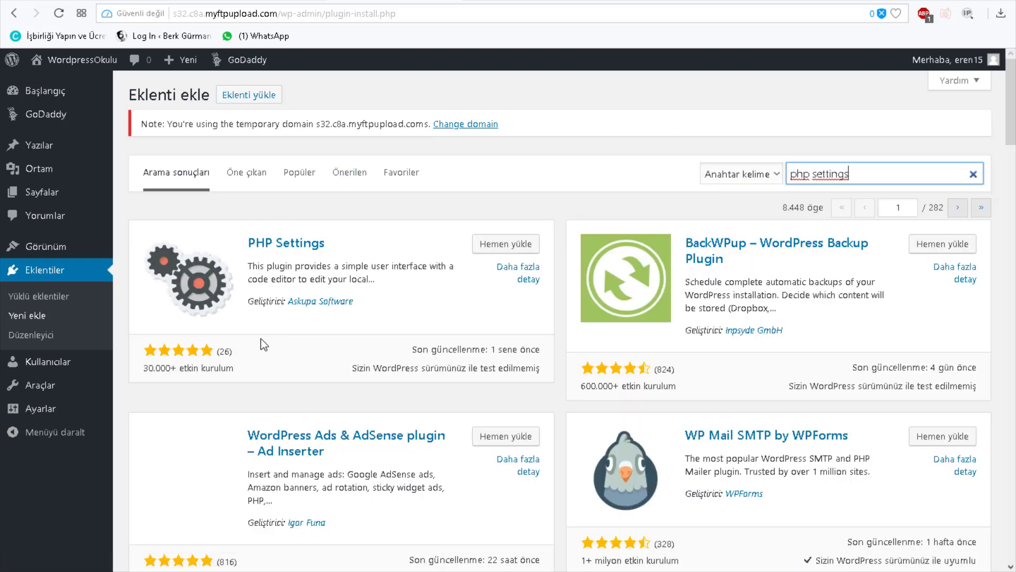
pyautogui.click(501, 249)
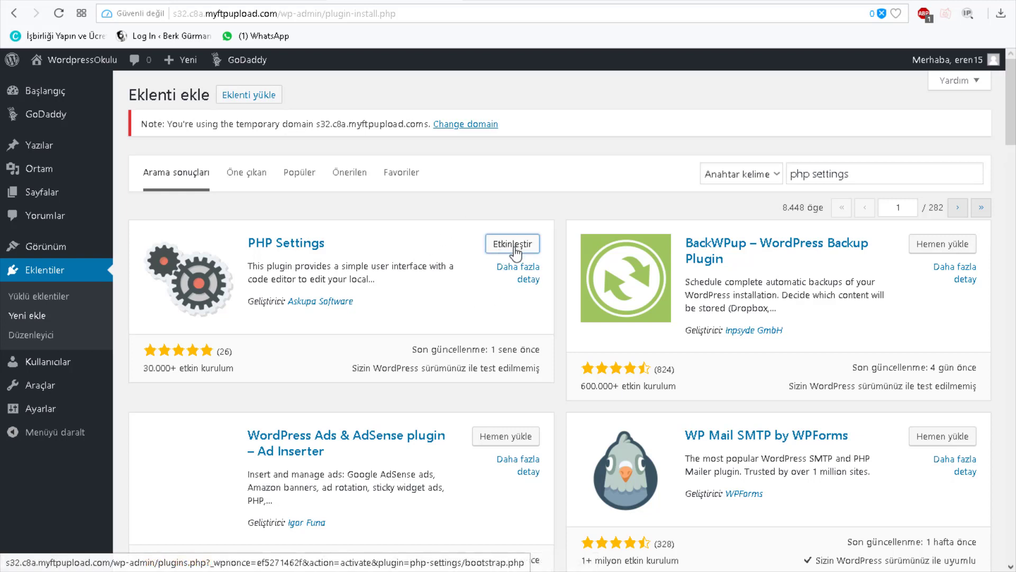
pyautogui.click(514, 248)
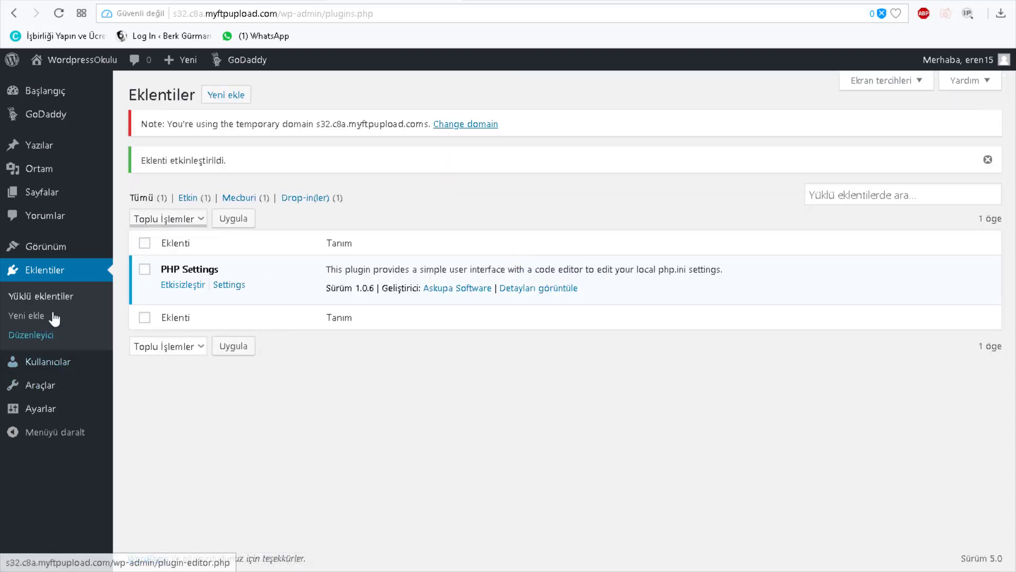
# - Search for "wp config" among new plugins, then install and activate the WP Config File Editor plugin
pyautogui.click(42, 318)
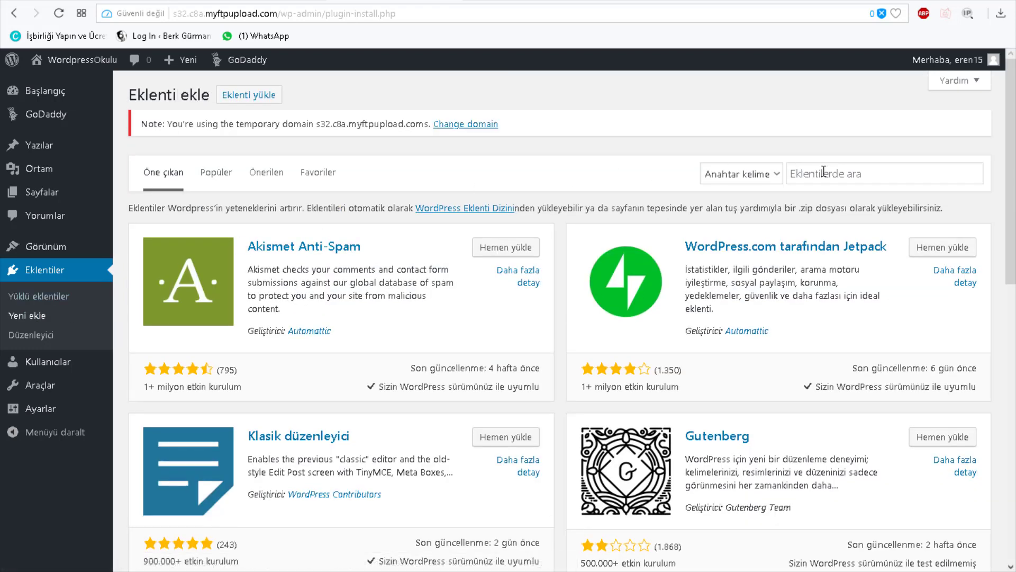
pyautogui.click(823, 171)
pyautogui.write('wp co')
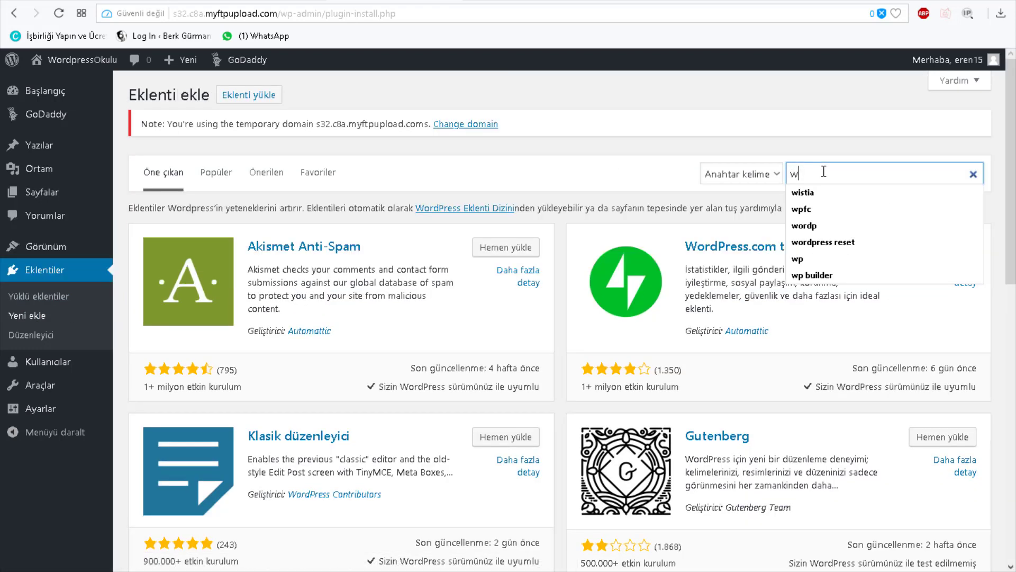
pyautogui.write('nfig')
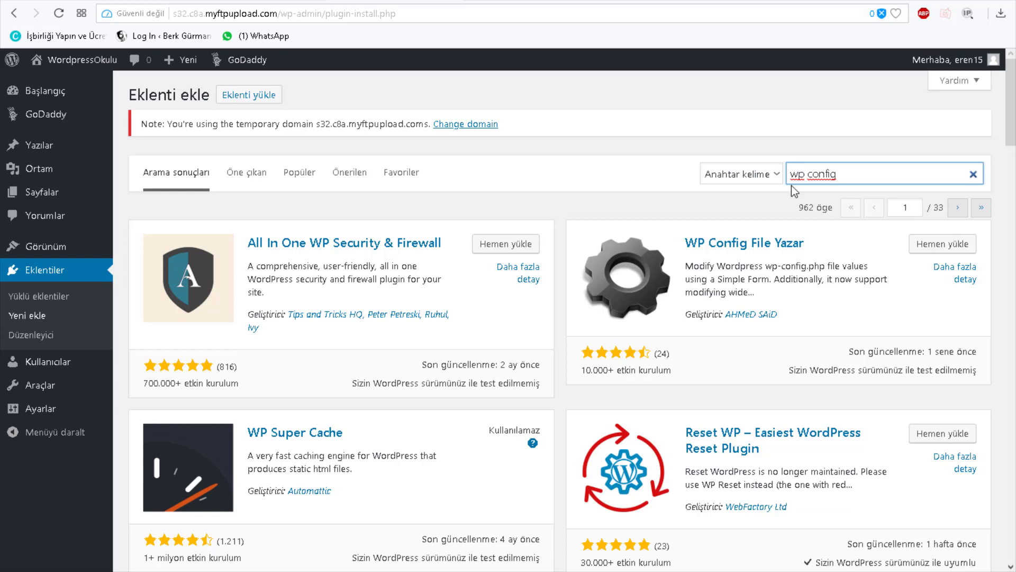
pyautogui.click(927, 242)
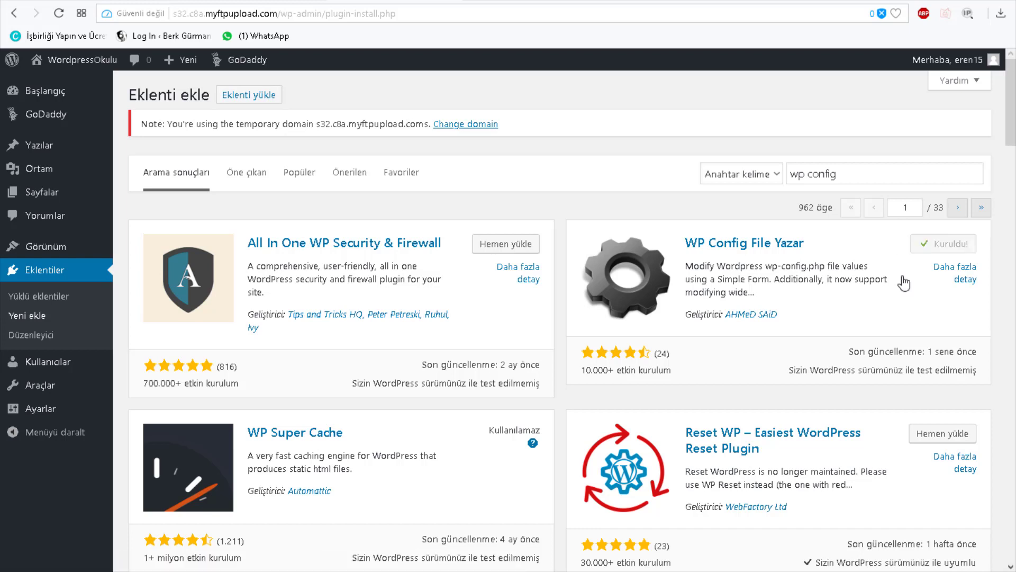
pyautogui.click(946, 253)
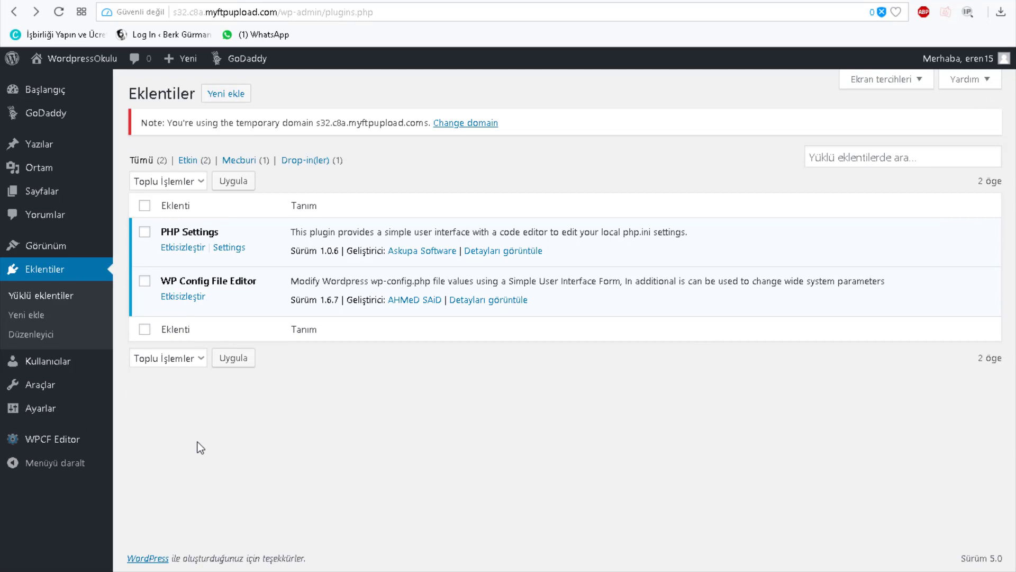
# - Save these PHP Settings directives: upload_max_filesize = 128M, post_max_size = 128M, memory_limit = 400M, file_uploads = On, max_execution_time = 300, max_input_vars = 2500
pyautogui.moveTo(57, 392)
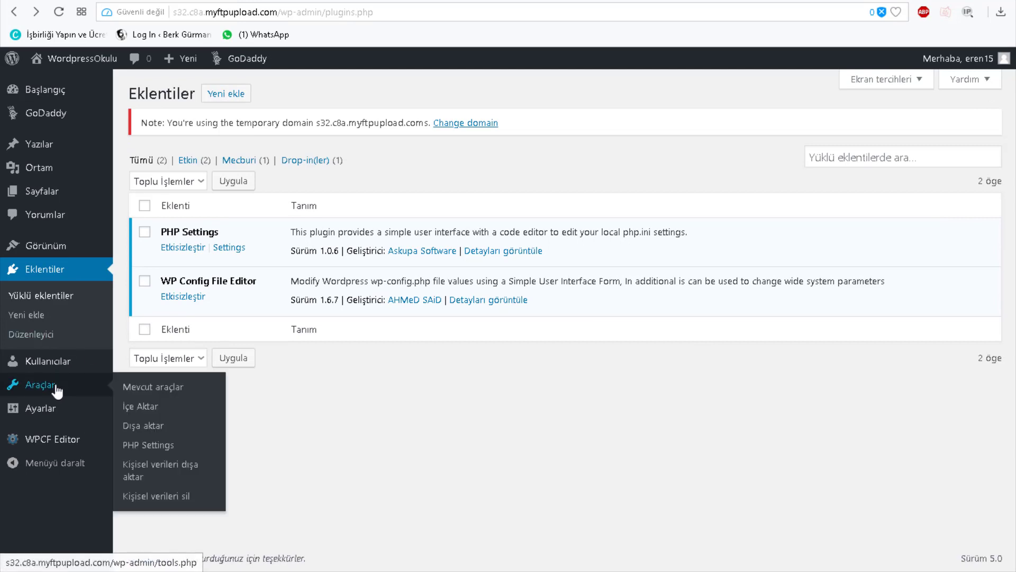
pyautogui.click(161, 449)
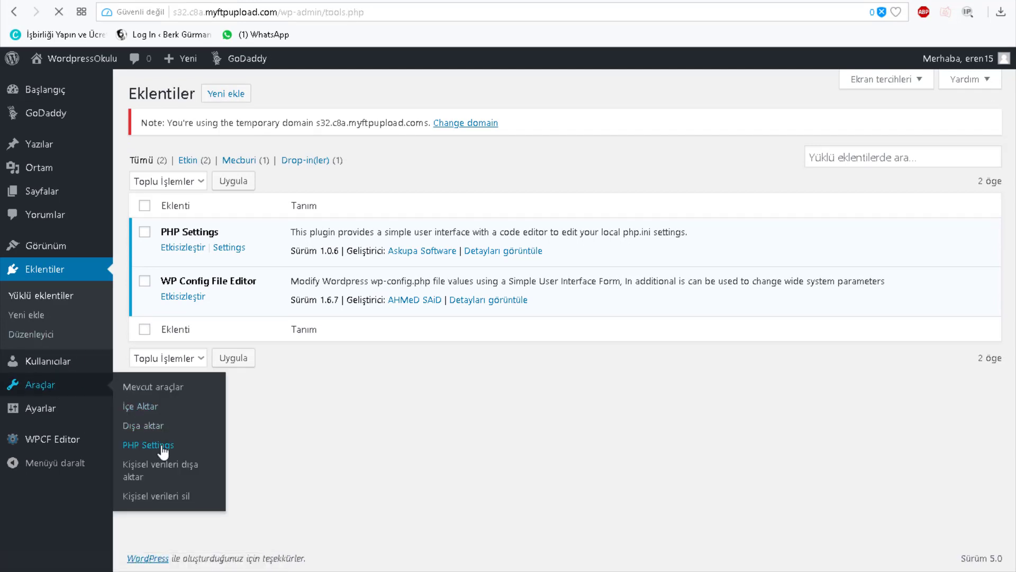
pyautogui.scroll(-1, 164, 450)
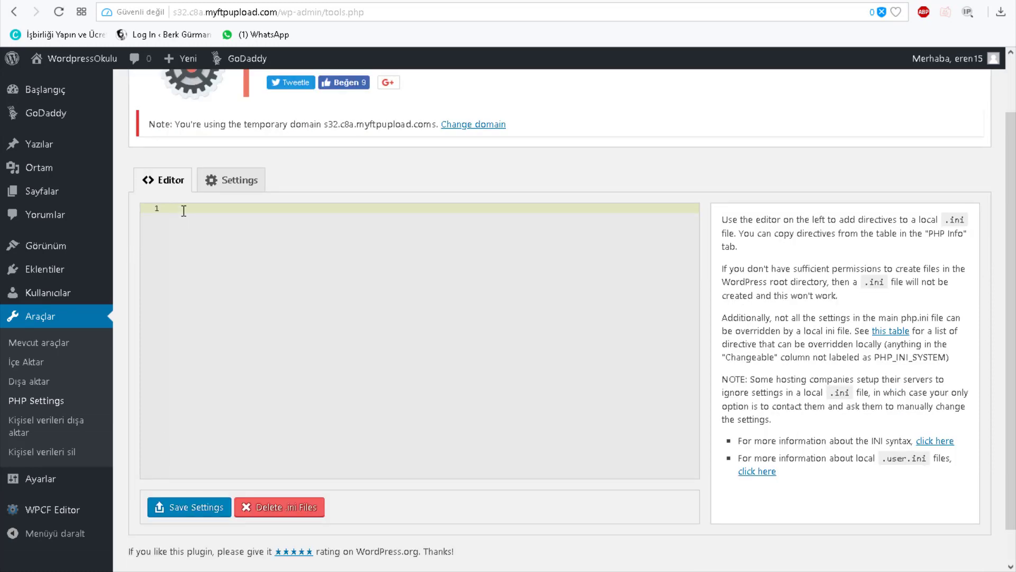
pyautogui.write('upload_max_filesize = 128M post_max_size = 128M memory_limit = 400M file_uploads = On max_execution_time = 300 max_input_vars = 2500')
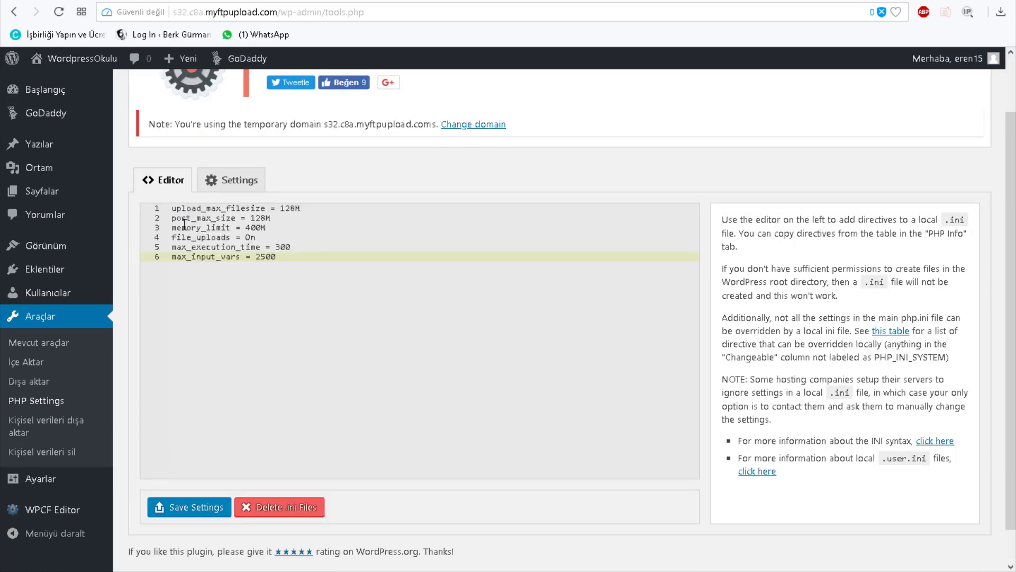
pyautogui.click(187, 513)
pyautogui.scroll(-1, 262, 373)
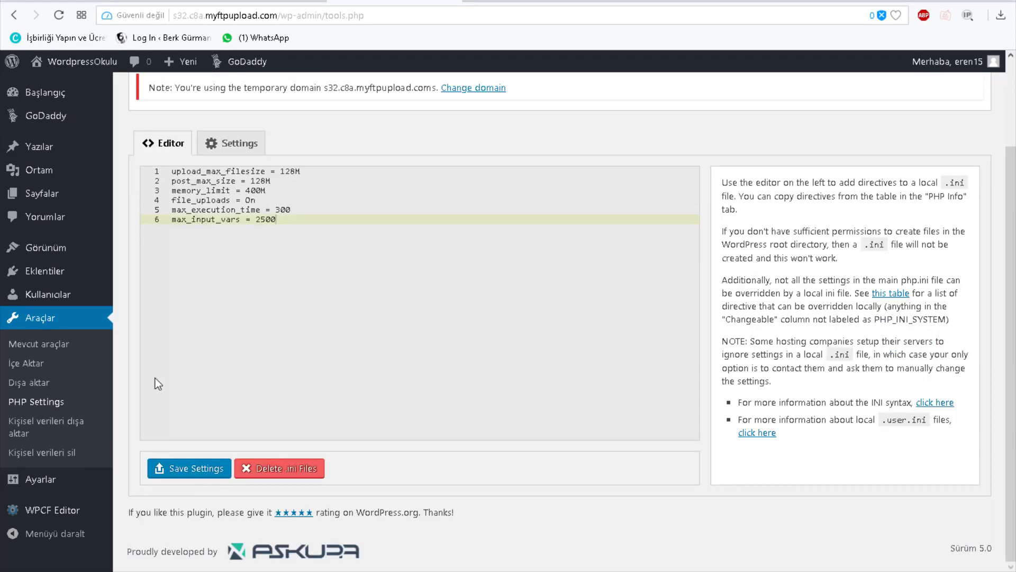
# - Set the memory limit to 256M in the WPCF Editor's maintenance settings and update the wp-config file
pyautogui.click(61, 519)
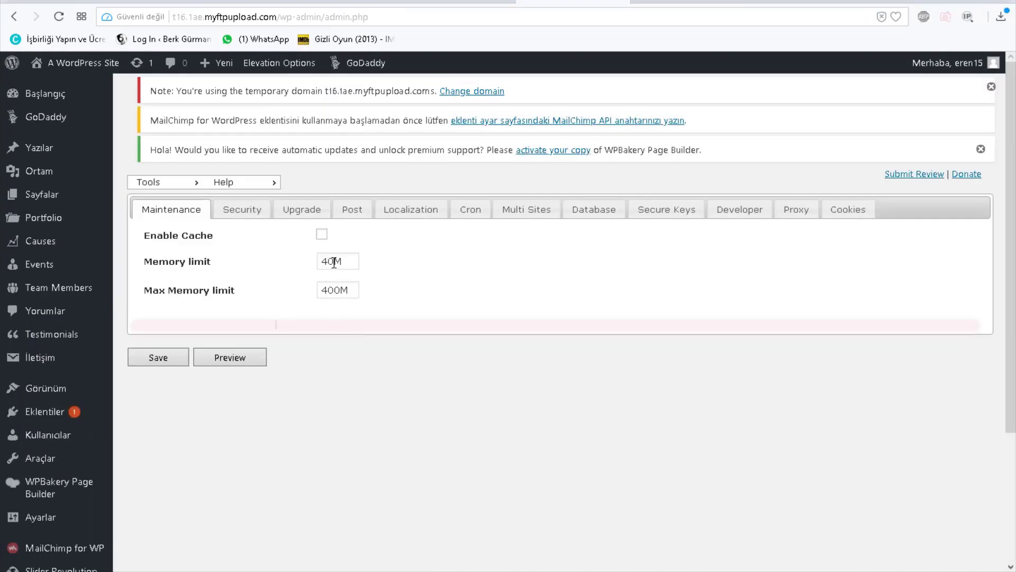
pyautogui.moveTo(334, 262); pyautogui.dragTo(271, 265)
pyautogui.write('256M')
pyautogui.click(201, 294)
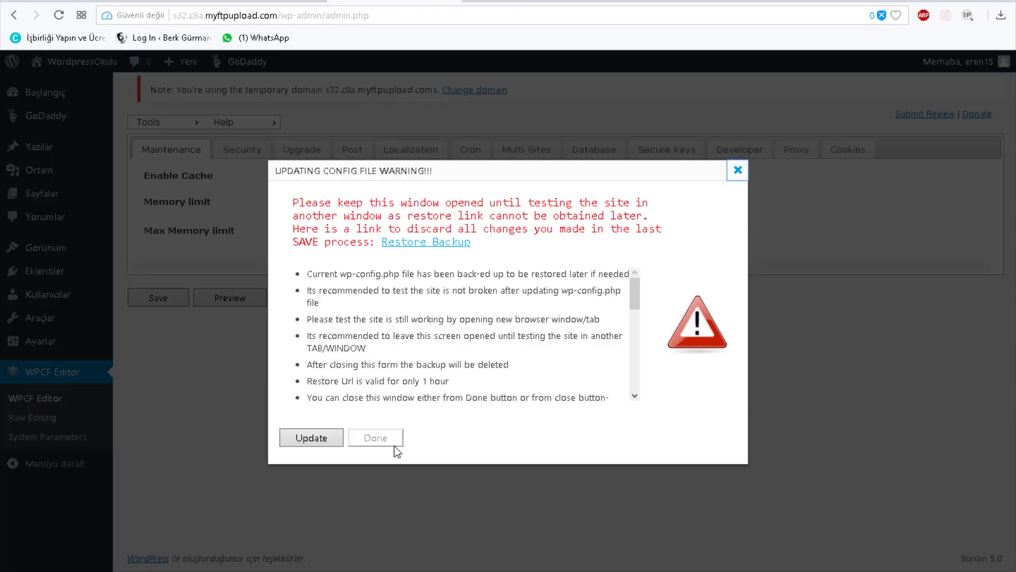
pyautogui.click(311, 442)
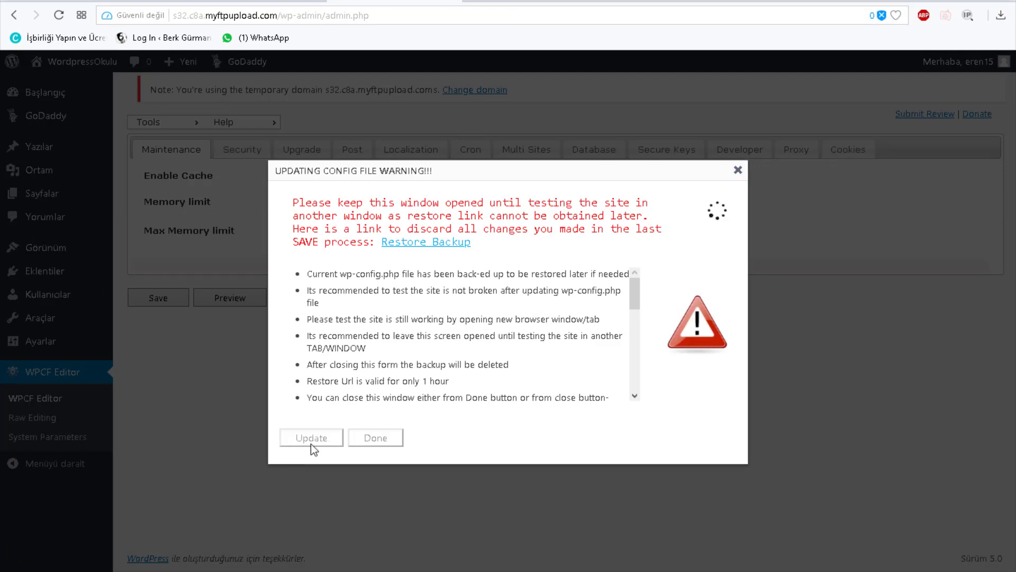
pyautogui.click(391, 437)
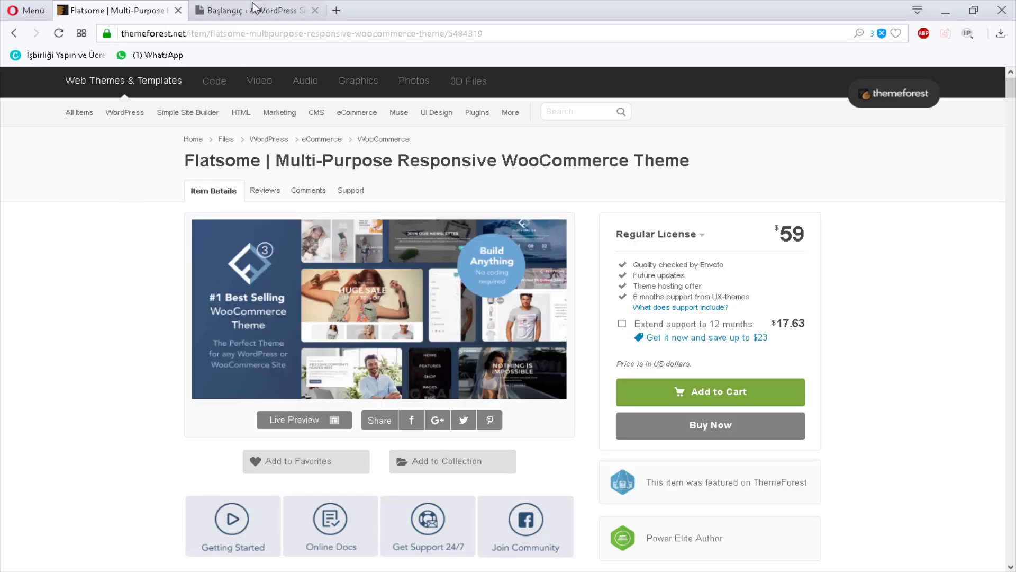
# - Open the form for uploading a new theme as a .zip file in the WordPress admin of "A WordPress Site"
pyautogui.click(254, 8)
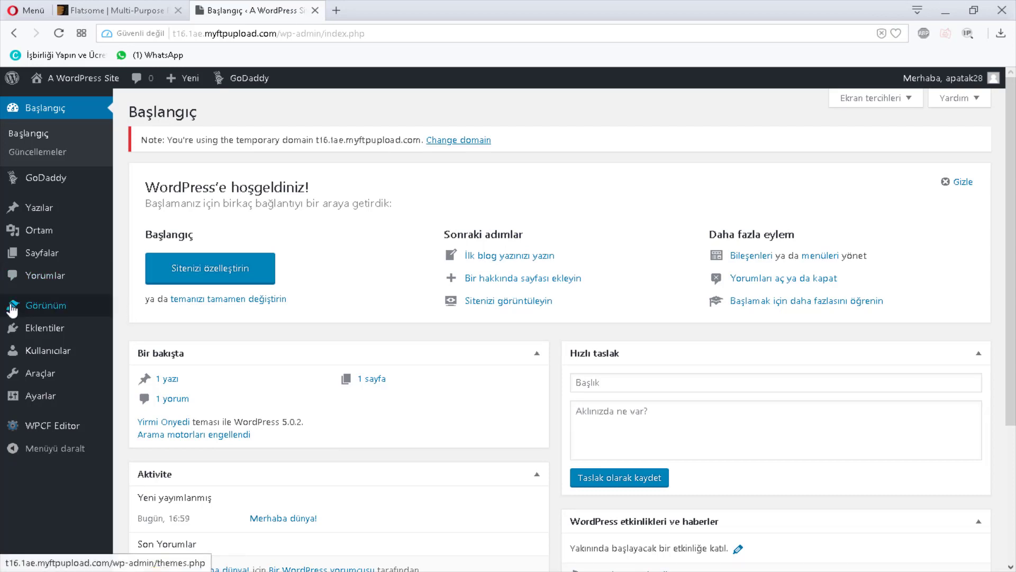
pyautogui.moveTo(29, 309)
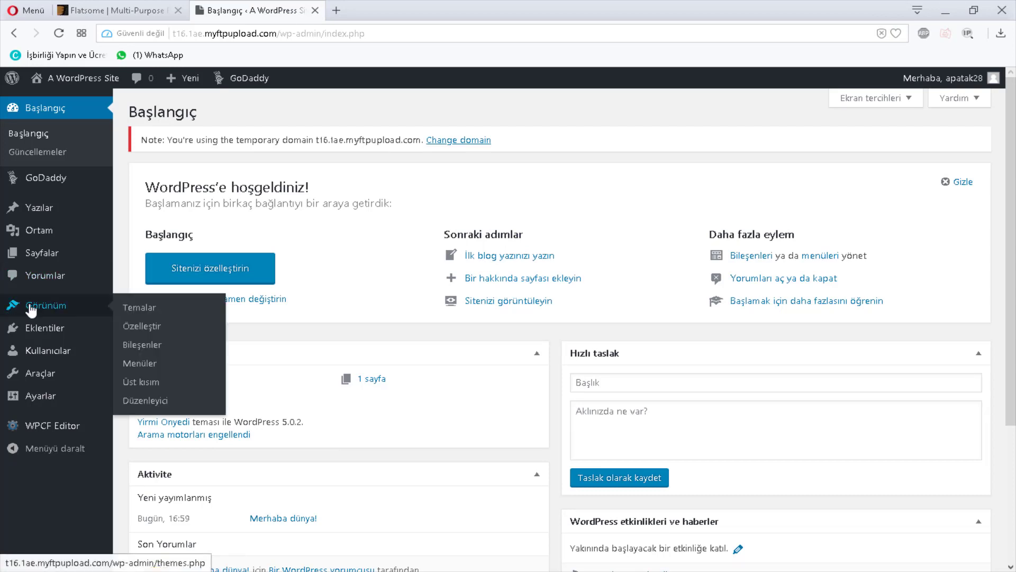
pyautogui.click(121, 308)
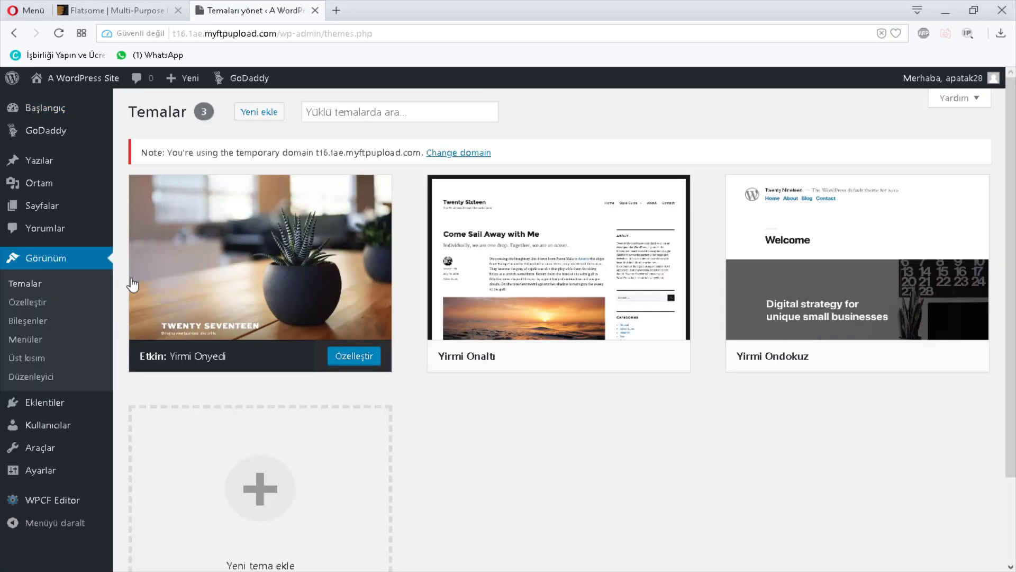
pyautogui.click(262, 110)
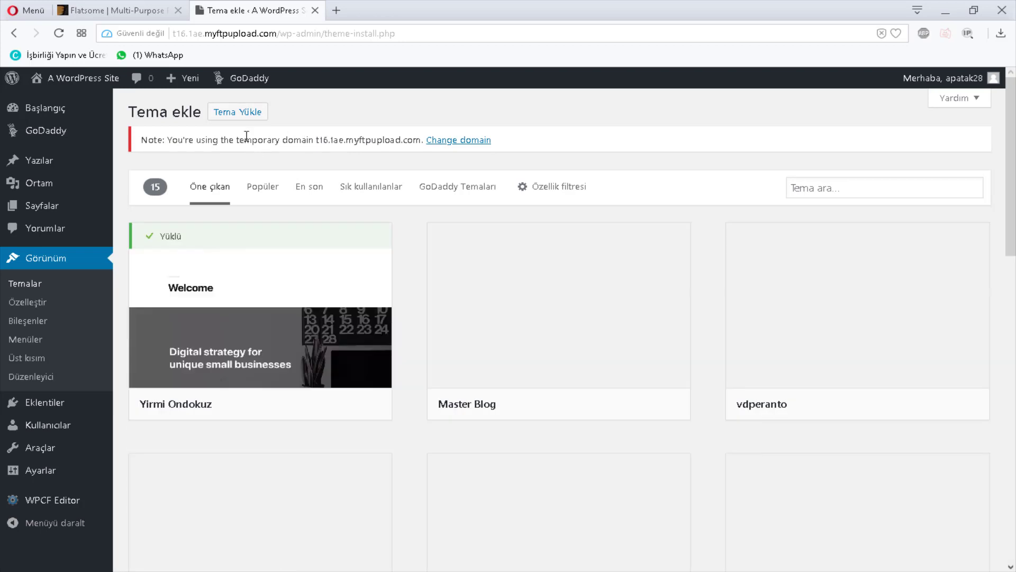
pyautogui.click(246, 112)
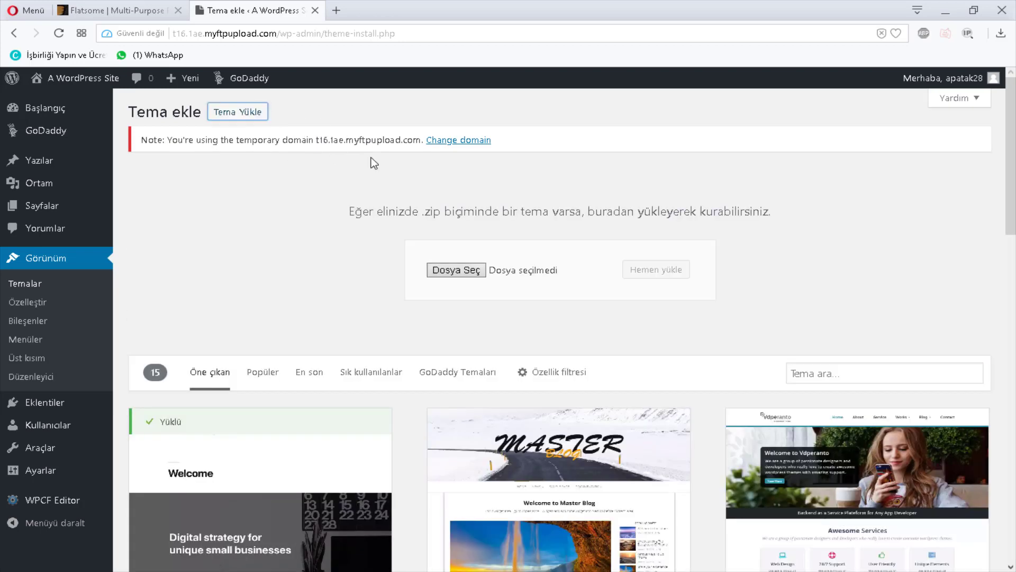
# - Upload flatsome-3.7.2.zip from the Theme Files folder on the desktop, then install and activate the theme
pyautogui.click(447, 270)
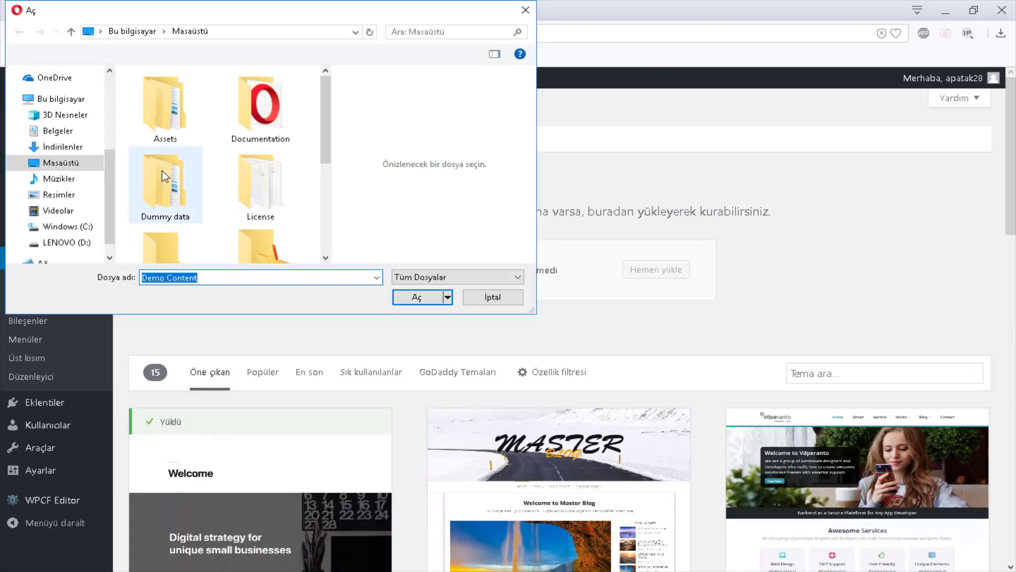
pyautogui.scroll(-4, 188, 185)
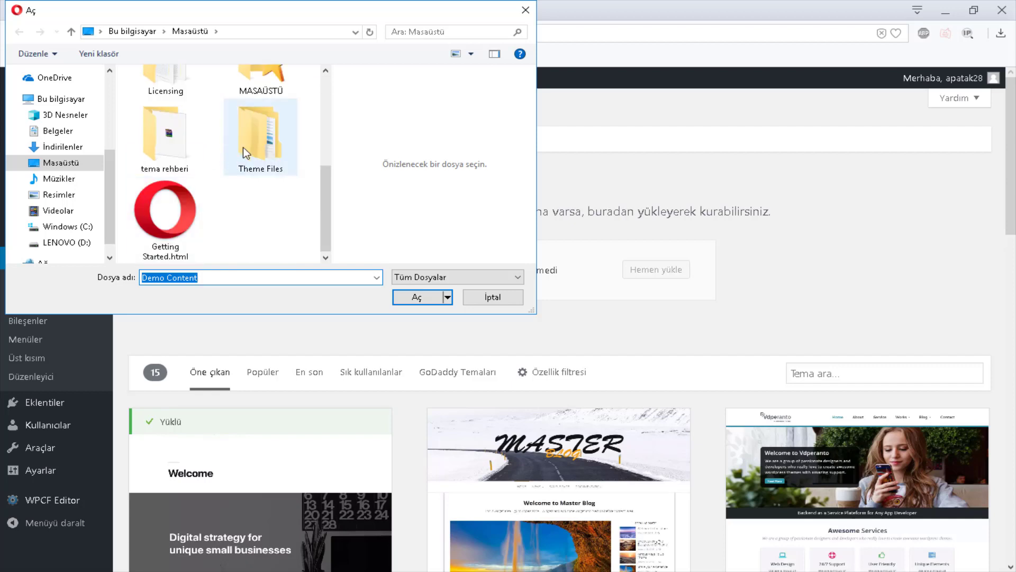
pyautogui.doubleClick(254, 146)
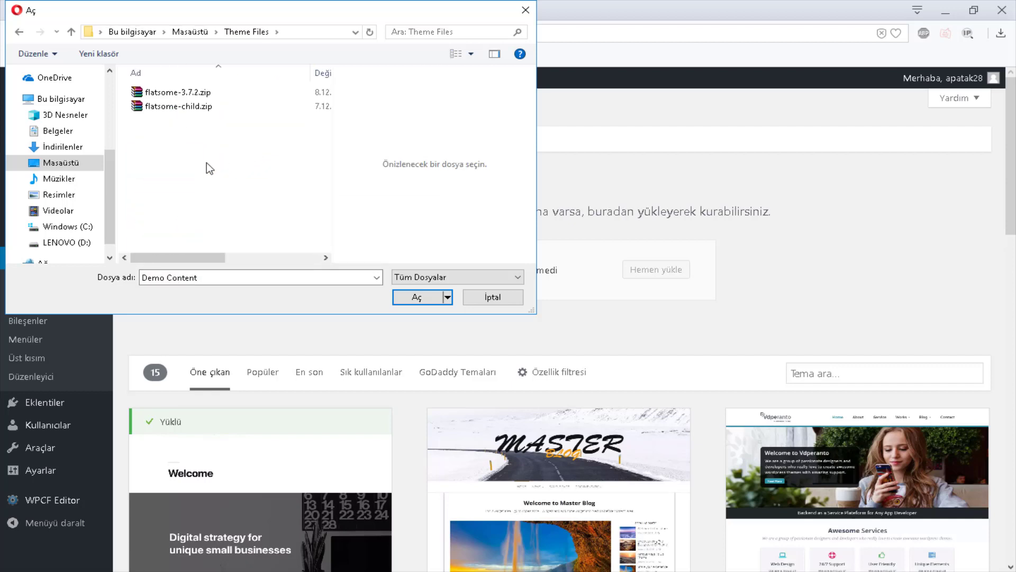
pyautogui.doubleClick(223, 97)
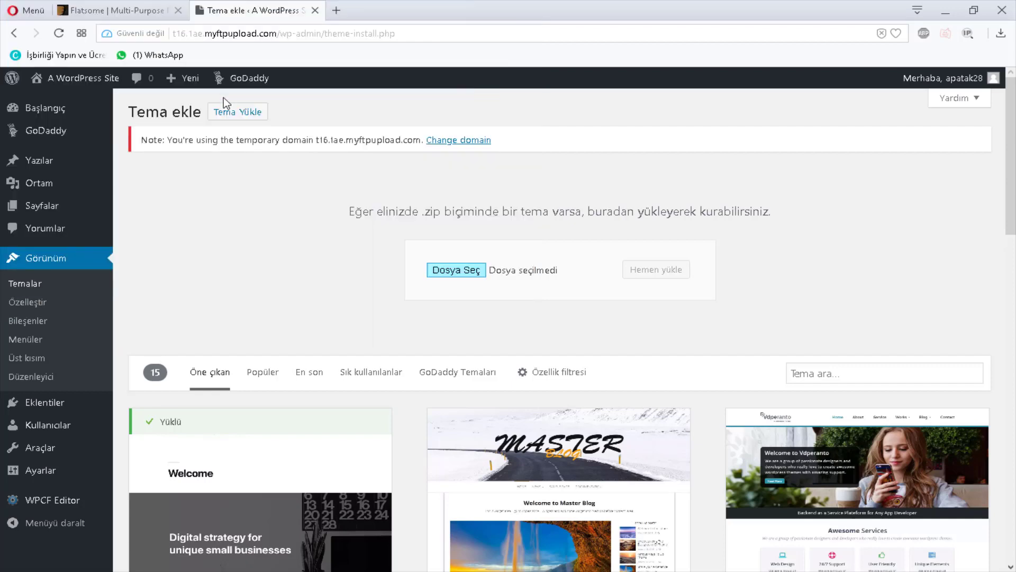
pyautogui.click(664, 271)
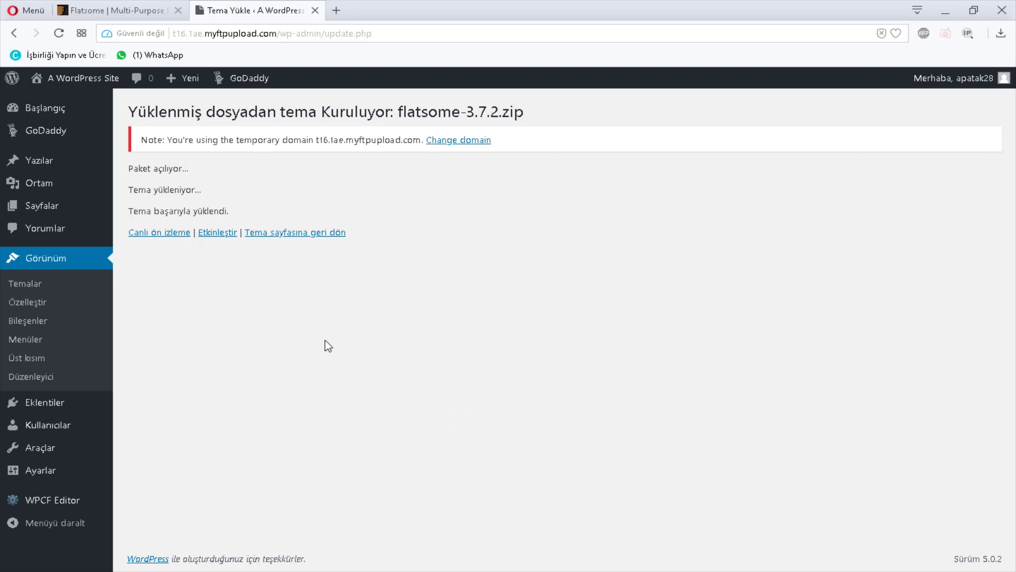
pyautogui.click(213, 231)
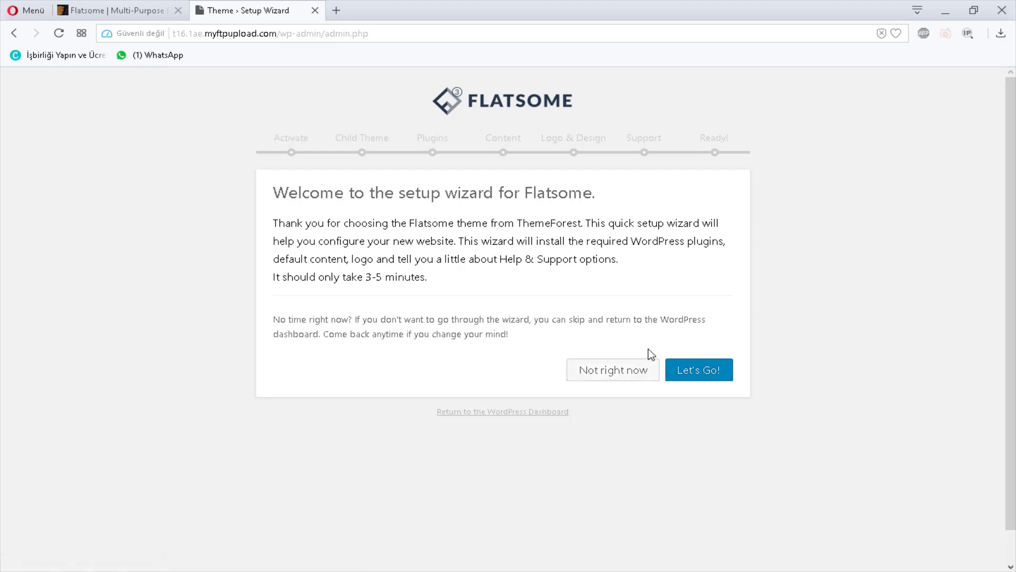
# - Start the Flatsome setup wizard, skip theme activation and the child theme, and install the default plugins
pyautogui.click(710, 377)
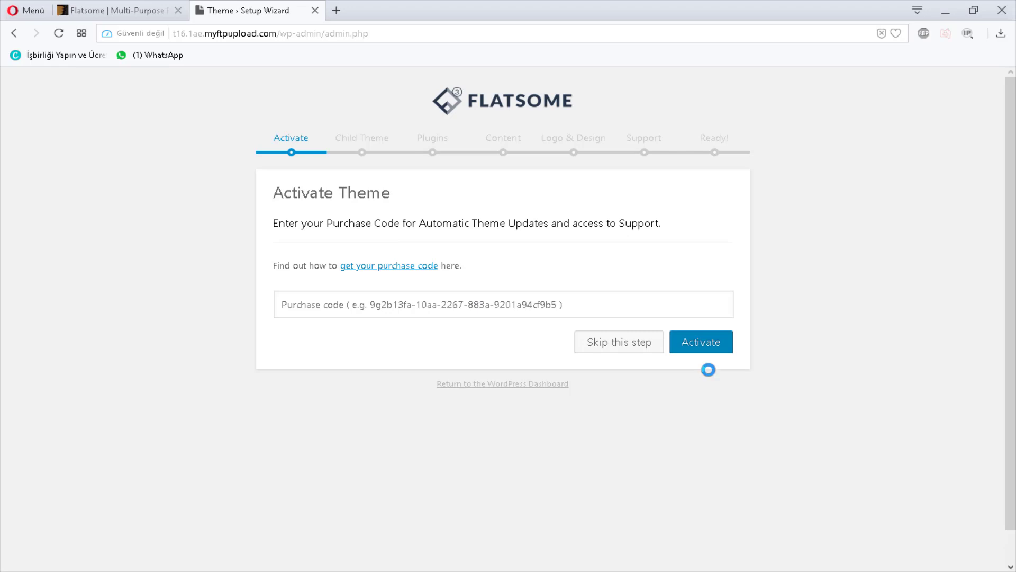
pyautogui.click(629, 350)
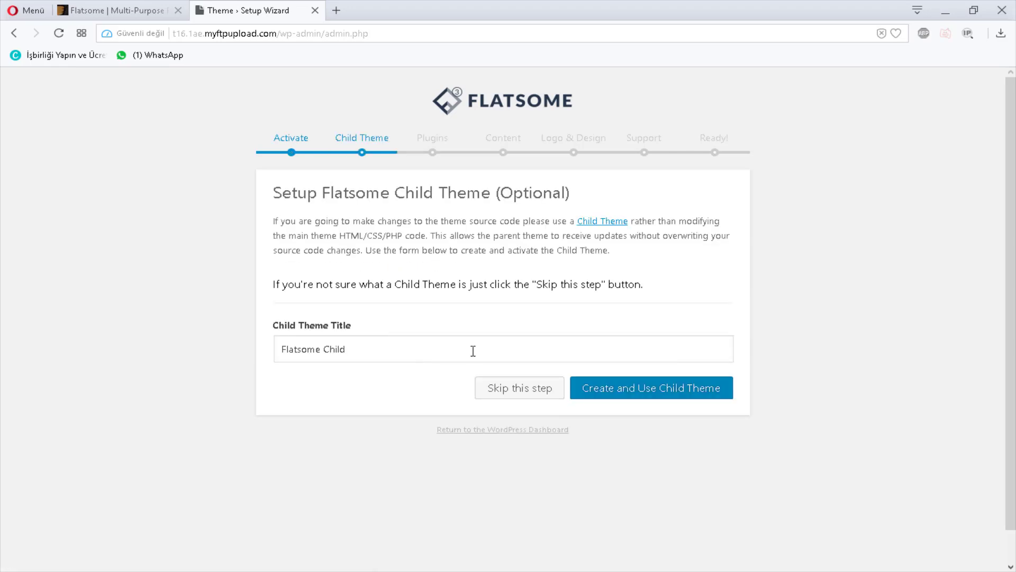
pyautogui.click(545, 393)
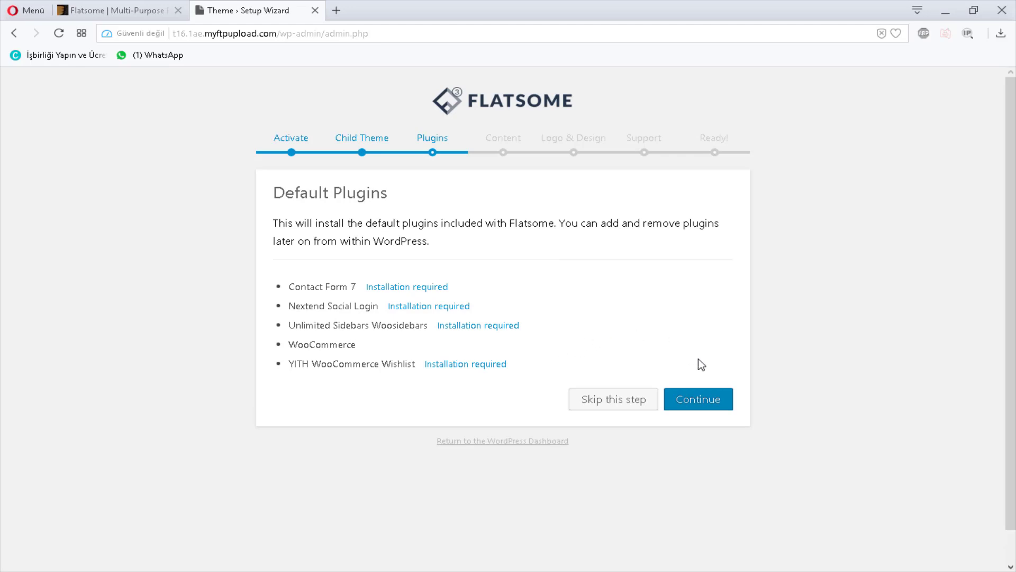
pyautogui.click(701, 402)
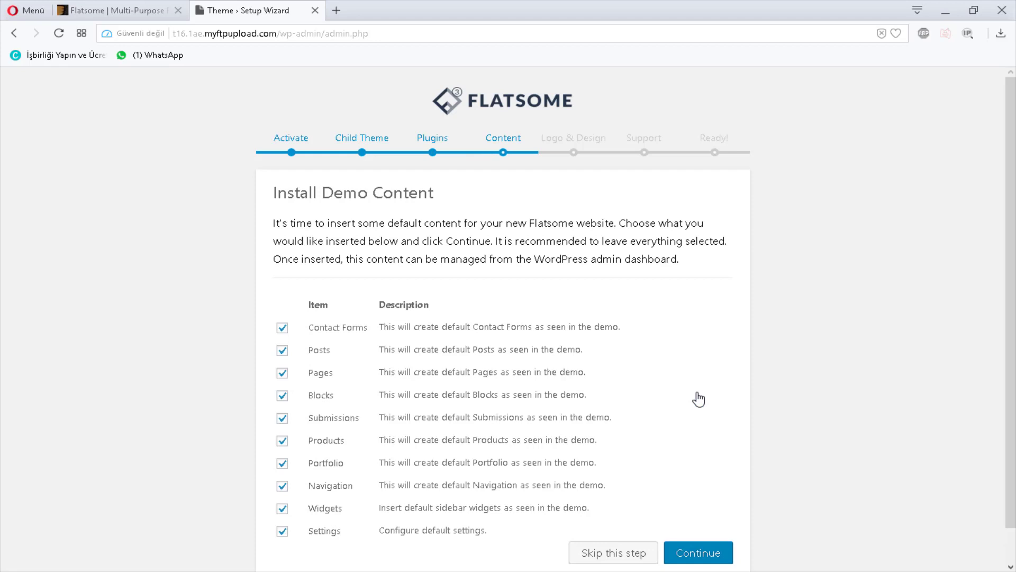
# - Install the Flatsome demo content with every item from Contact Forms to Settings selected
pyautogui.scroll(-1, 651, 428)
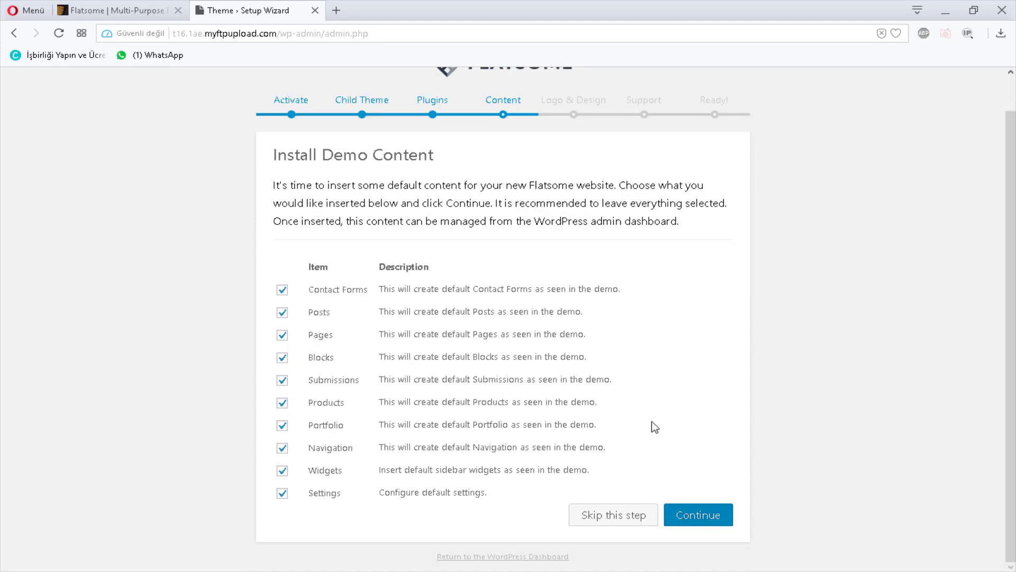
pyautogui.click(693, 521)
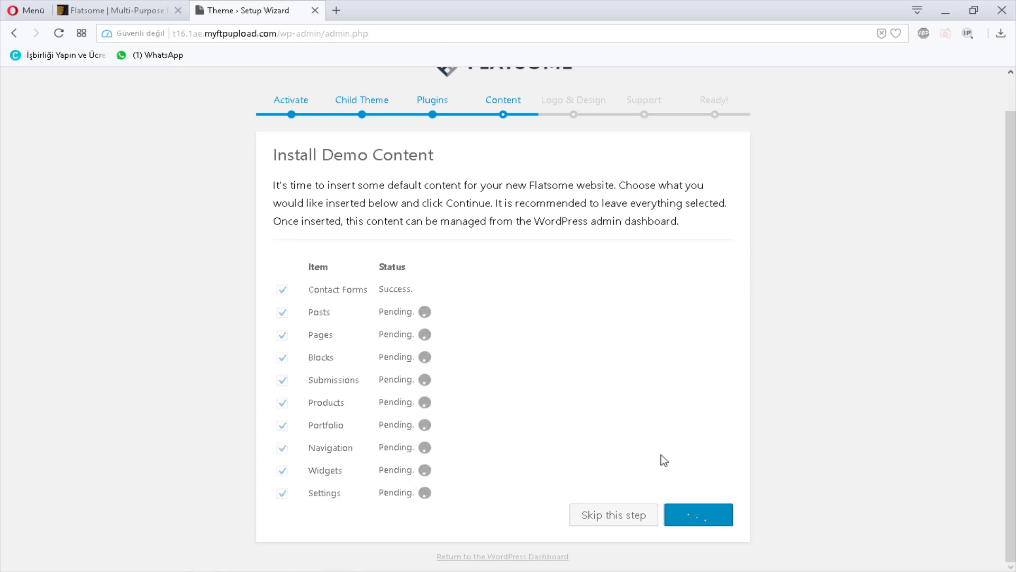
# - Continue with the default logo and the first shop preset, and agree to the theme's support terms
pyautogui.moveTo(334, 408)
pyautogui.mouseDown()
pyautogui.moveTo(657, 424)
pyautogui.moveTo(331, 423)
pyautogui.mouseUp()
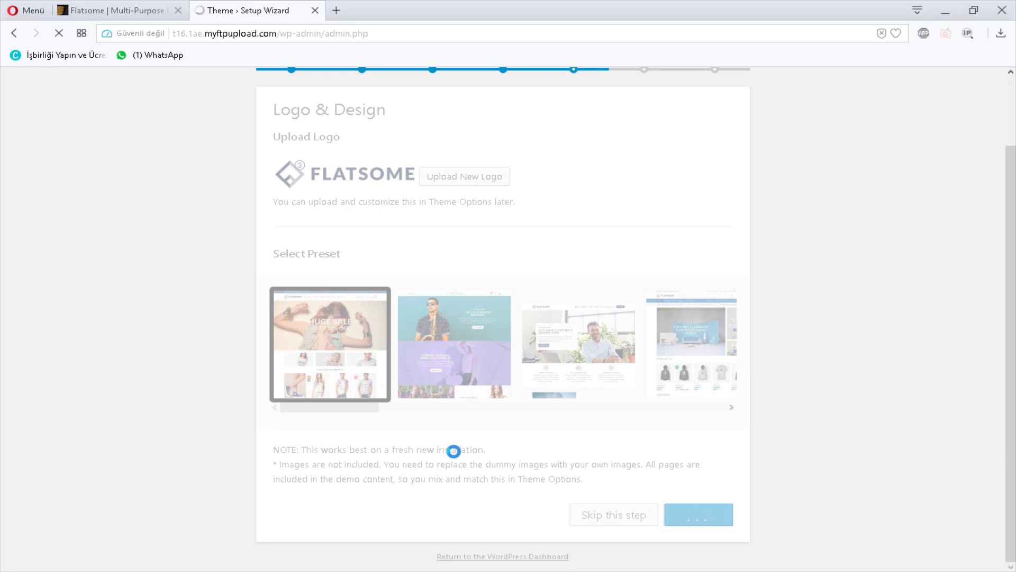
pyautogui.scroll(-1, 454, 450)
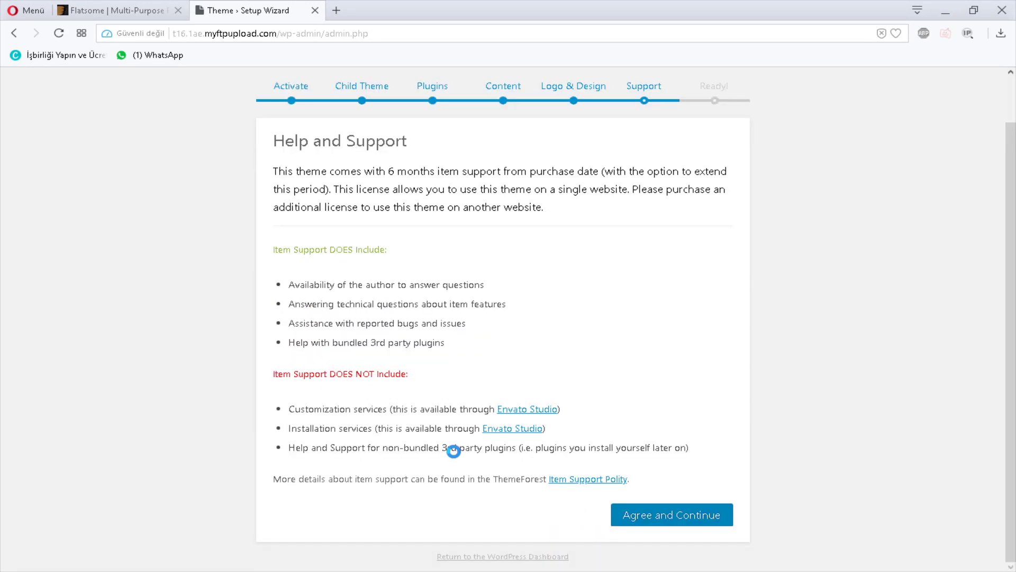
pyautogui.click(678, 514)
# - Set the WooCommerce store's country to Türkiye and fill in both address lines
pyautogui.scroll(-1, 240, 309)
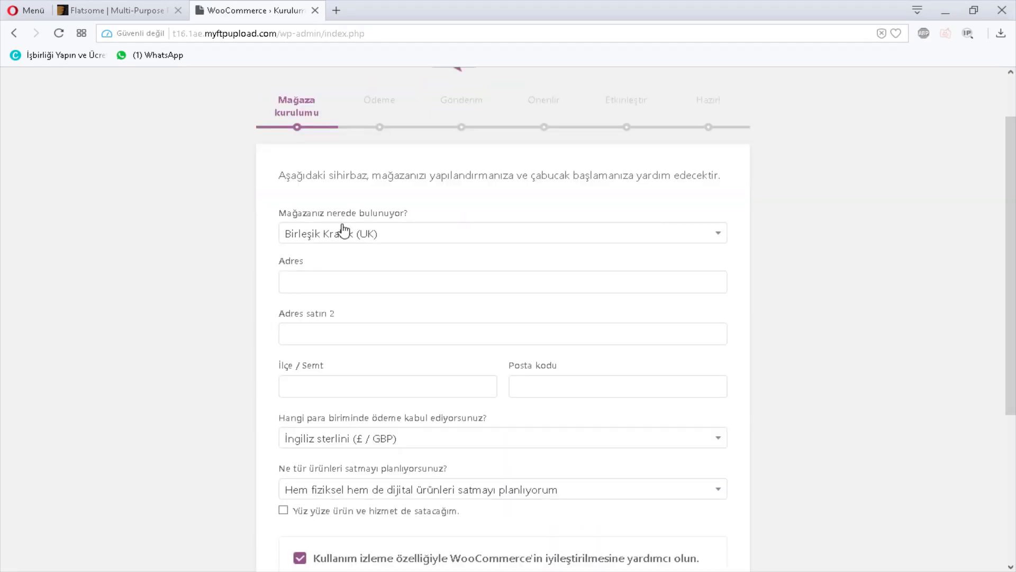
pyautogui.click(342, 233)
pyautogui.write('tu')
pyautogui.click(325, 295)
pyautogui.click(325, 283)
pyautogui.click(298, 300)
pyautogui.click(317, 334)
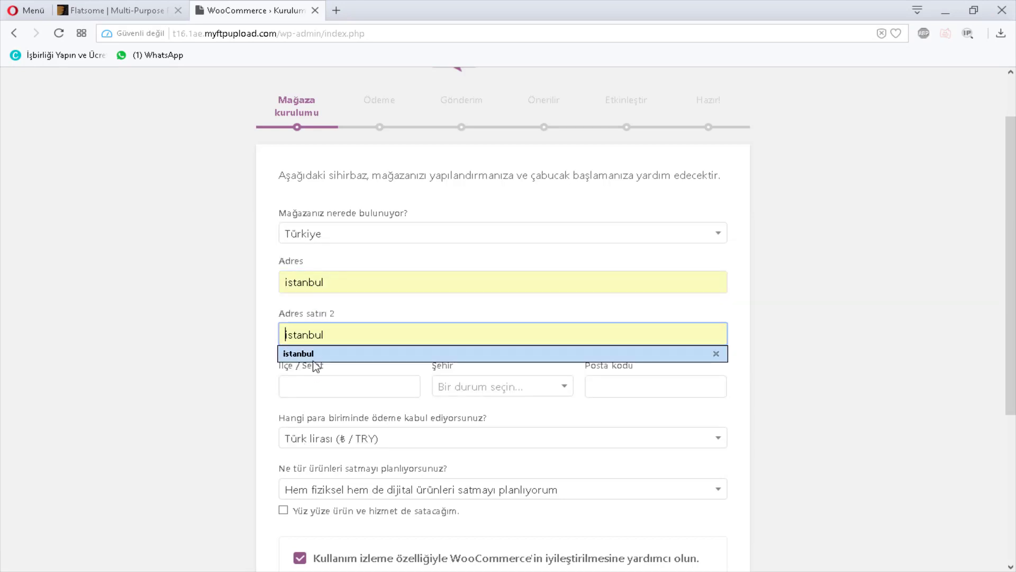
pyautogui.click(298, 353)
# - Fill in the store's district, city and postal code, and submit the store setup page
pyautogui.click(318, 386)
pyautogui.click(296, 420)
pyautogui.click(488, 386)
pyautogui.write('istanbul')
pyautogui.press('Return')
pyautogui.click(608, 390)
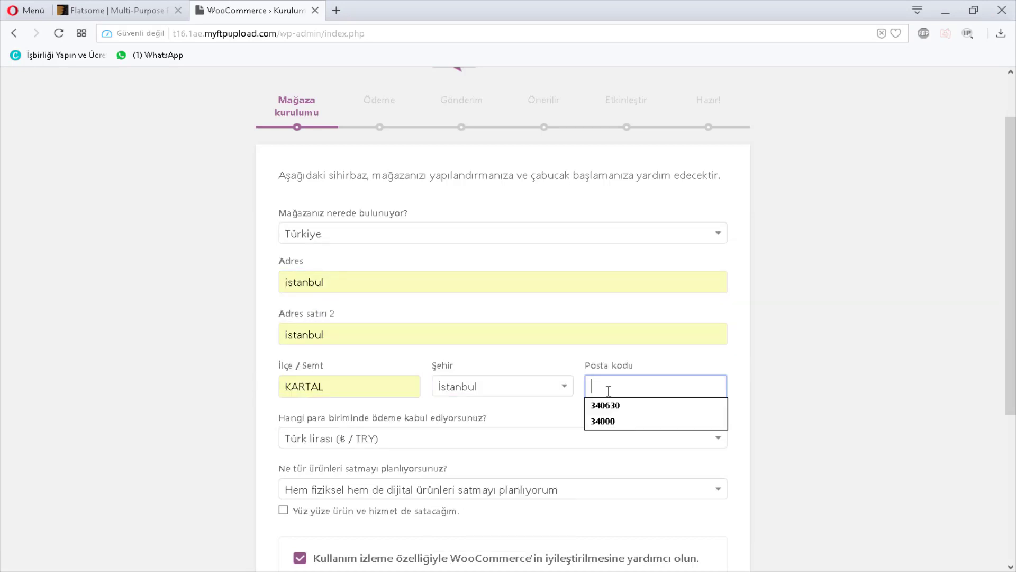
pyautogui.click(608, 404)
pyautogui.scroll(-5, 329, 318)
pyautogui.click(501, 470)
# - Continue with PayPal enabled as the payment method, and turn off flat-rate shipping for Türkiye and all other regions
pyautogui.scroll(-1, 279, 383)
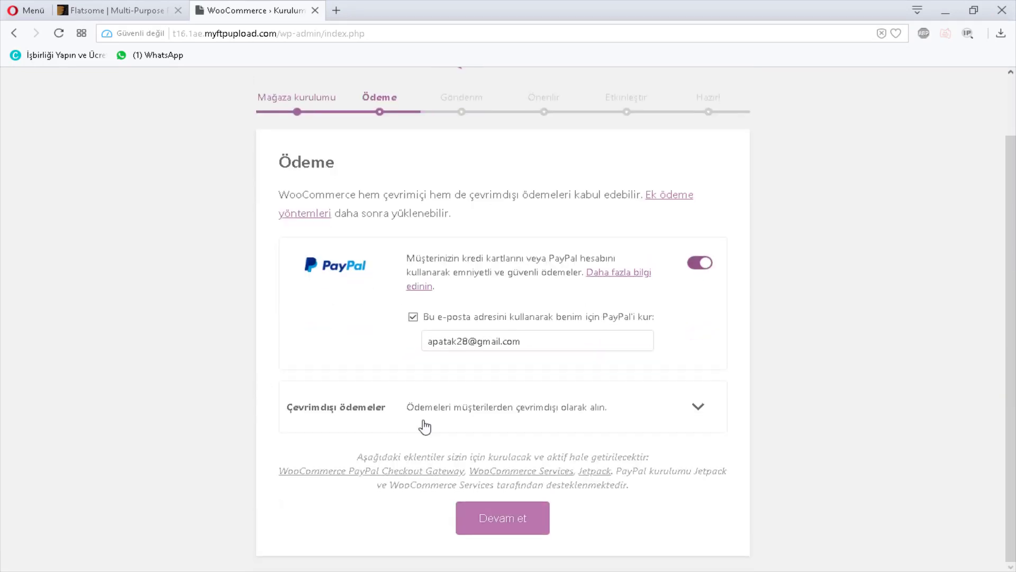
pyautogui.press('Return')
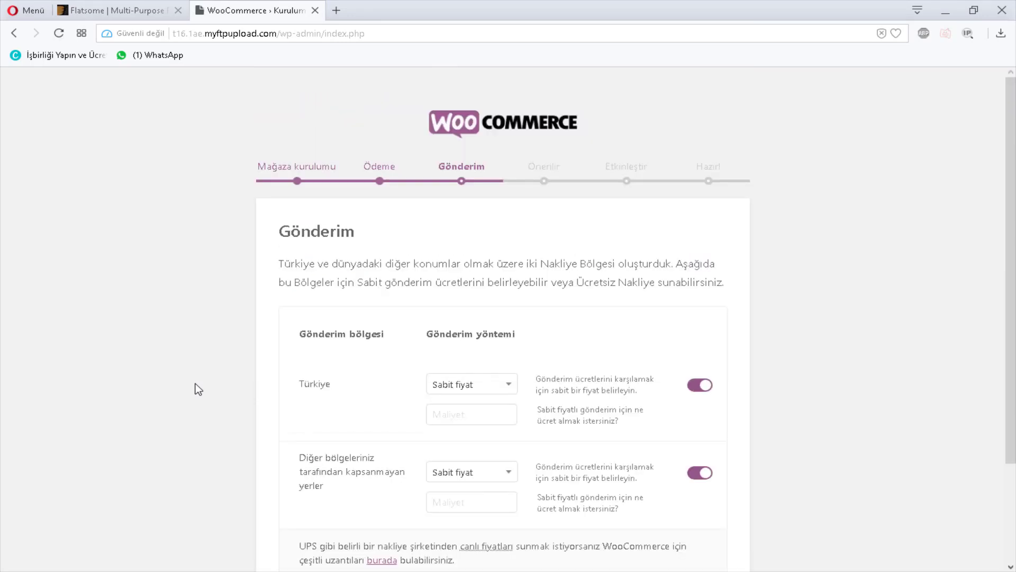
pyautogui.scroll(-2, 201, 383)
pyautogui.click(709, 258)
pyautogui.press('Return')
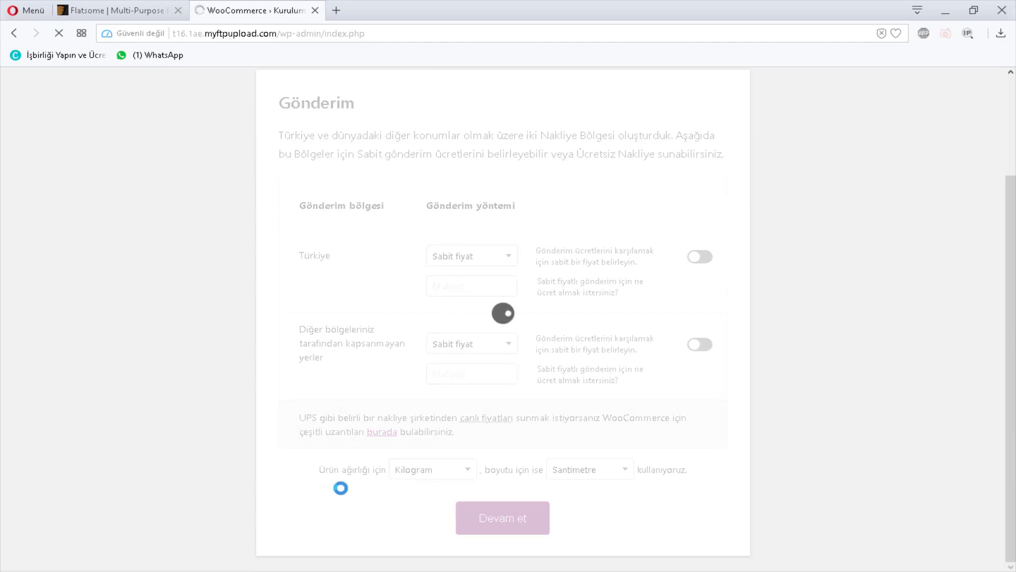
# - Continue with the recommended MailChimp extension and finish the WooCommerce wizard, returning to the WordPress dashboard
pyautogui.click(460, 472)
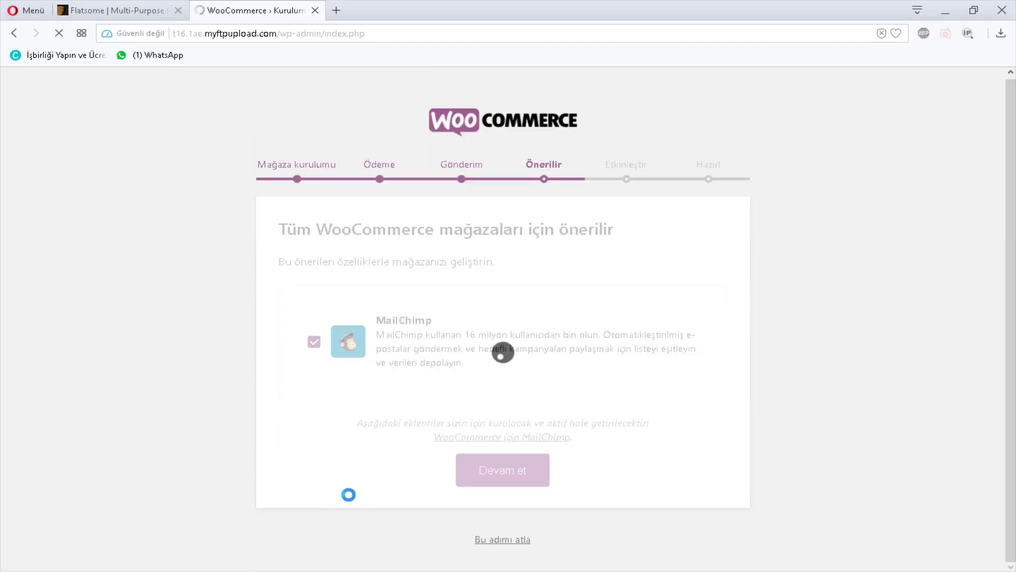
pyautogui.scroll(-5, 344, 465)
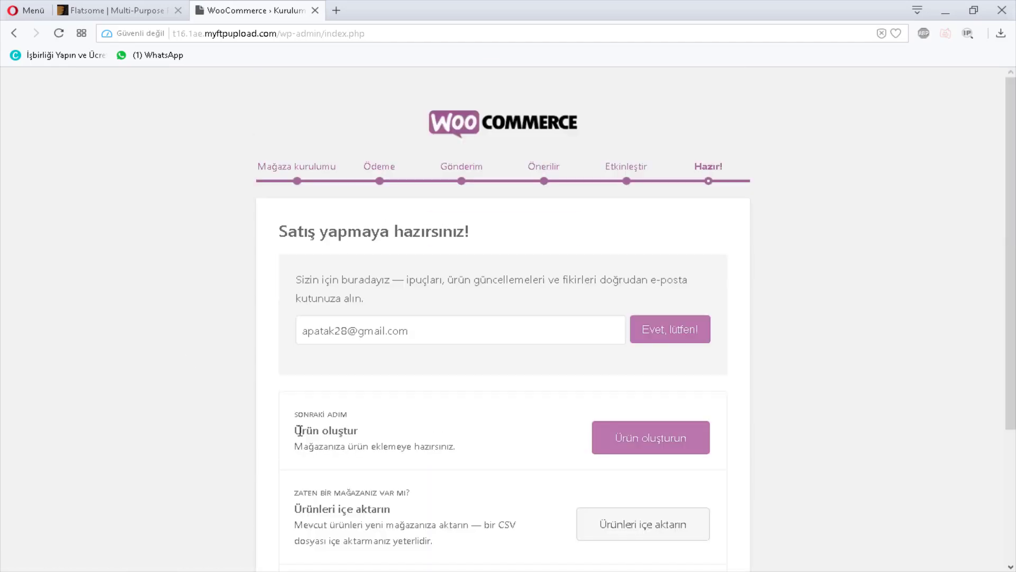
pyautogui.scroll(-3, 299, 431)
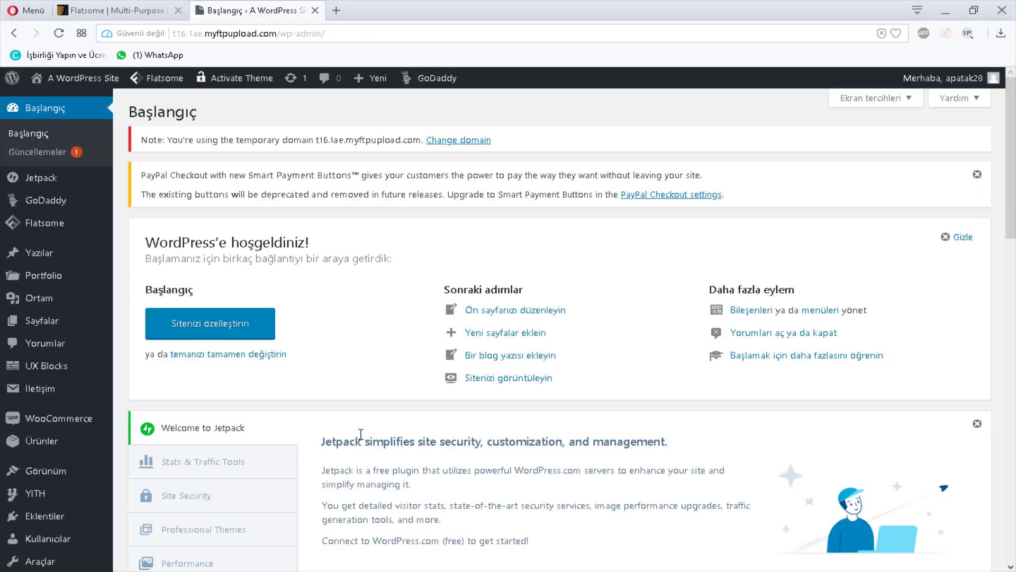
# - Visit the site's front page and look through the imported demo sections from the slider to the latest news
pyautogui.click(87, 79)
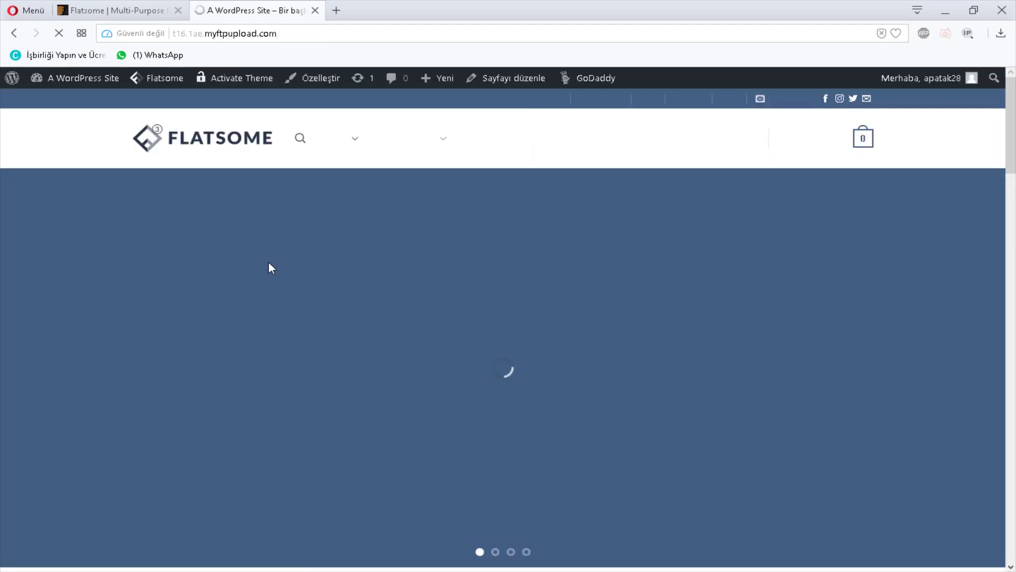
pyautogui.scroll(-3, 333, 312)
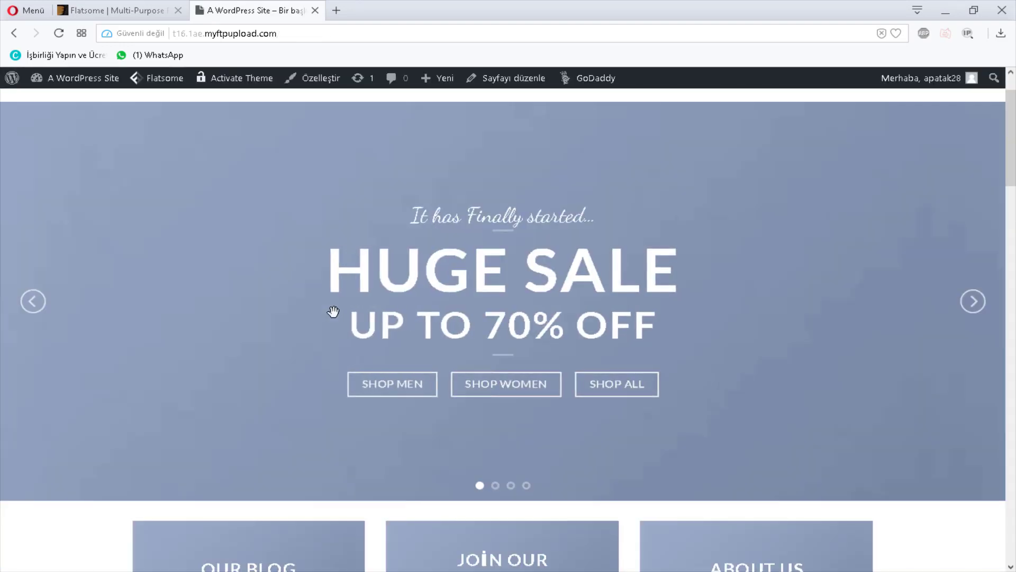
pyautogui.scroll(-7, 334, 311)
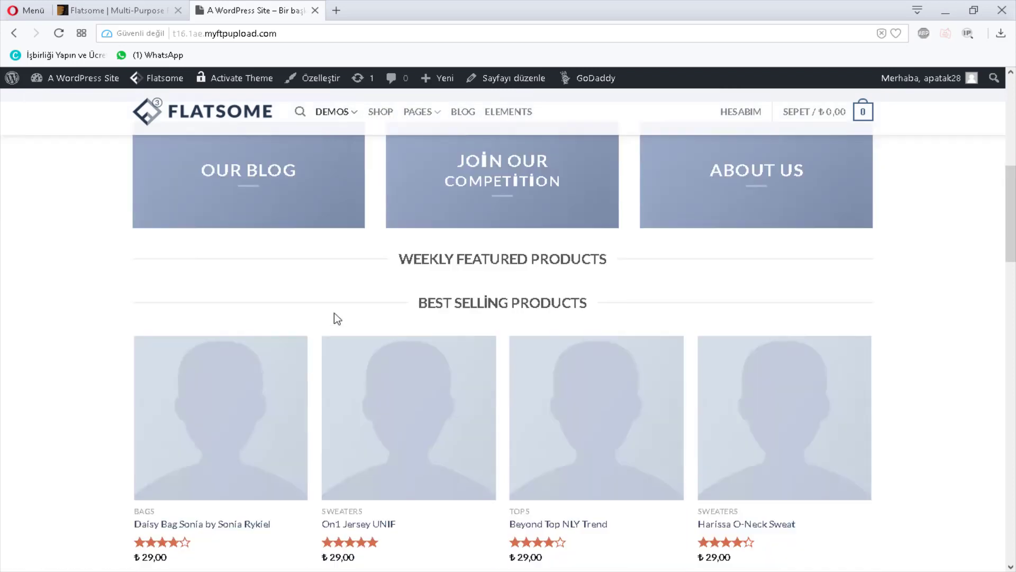
pyautogui.scroll(-10, 333, 314)
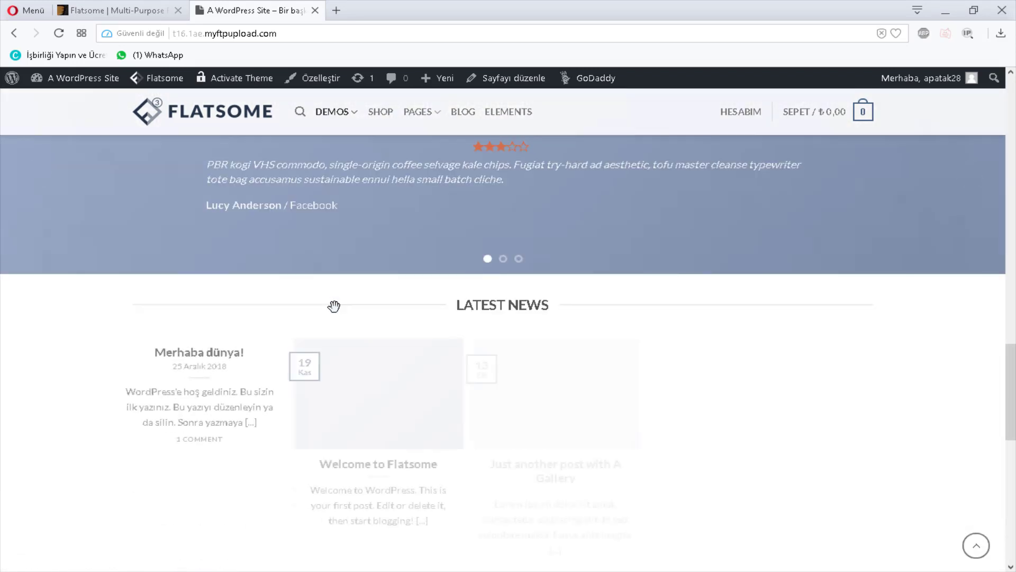
pyautogui.scroll(-3, 335, 309)
pyautogui.press('Home')
# - Open the home page in UX Builder, look over its content elements, and exit the editor without changing anything
pyautogui.moveTo(516, 87)
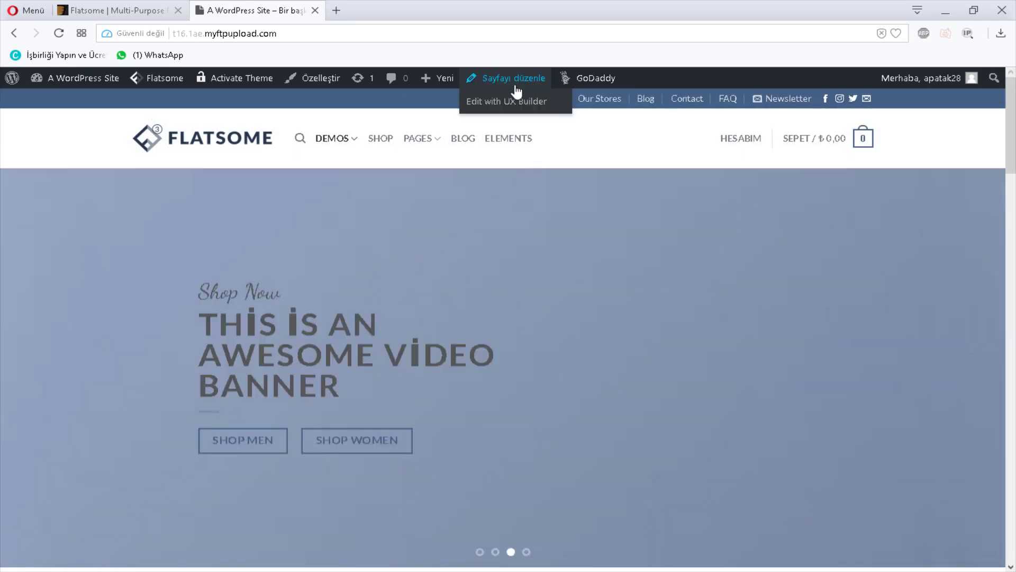
pyautogui.click(501, 104)
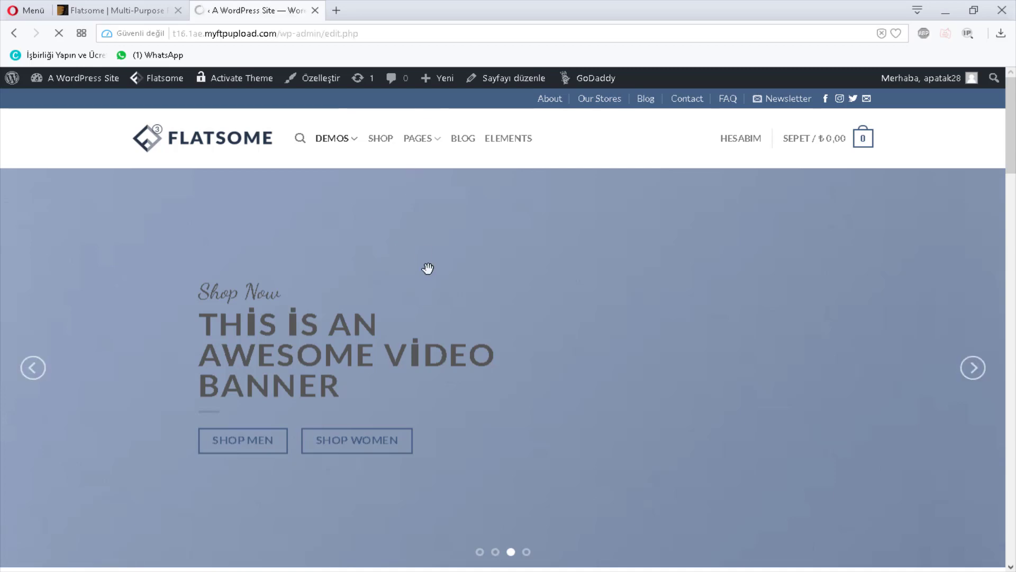
pyautogui.scroll(-15, 428, 268)
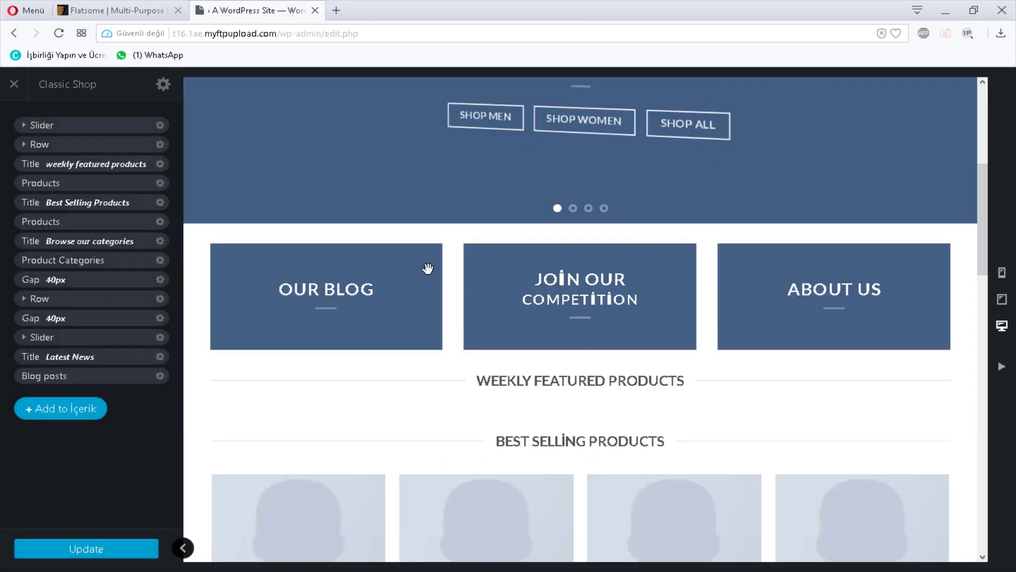
pyautogui.scroll(10, 429, 268)
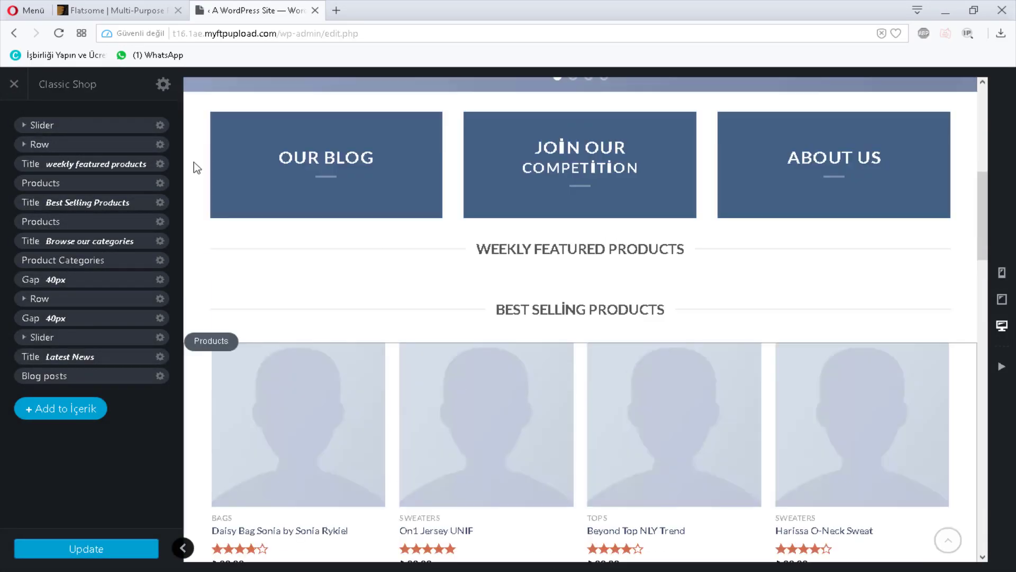
pyautogui.click(14, 84)
pyautogui.click(574, 113)
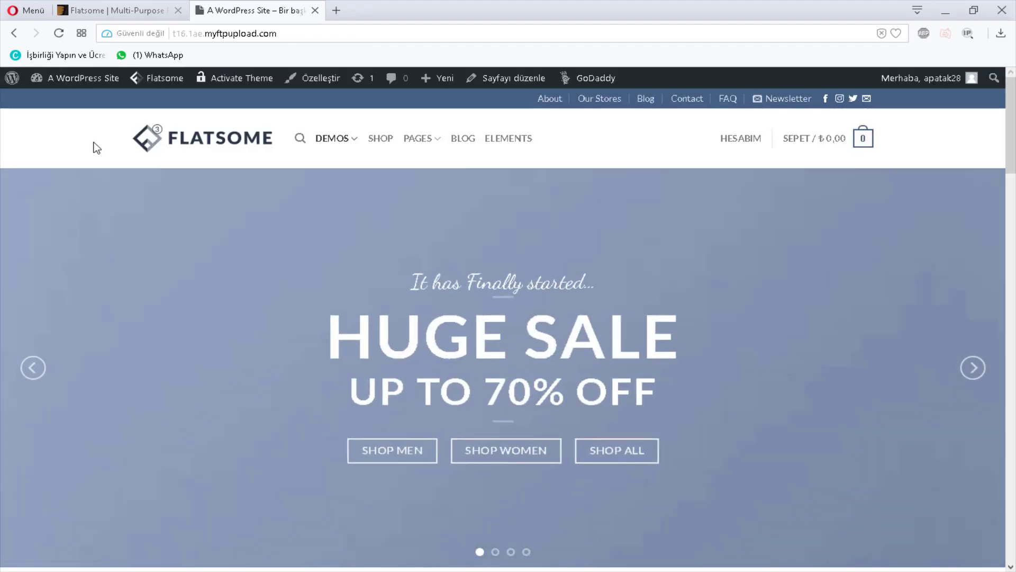
# - Open the Pages theme options of Flatsome in the Customizer, and look over the option sections and site preview
pyautogui.moveTo(134, 83)
pyautogui.moveTo(170, 100)
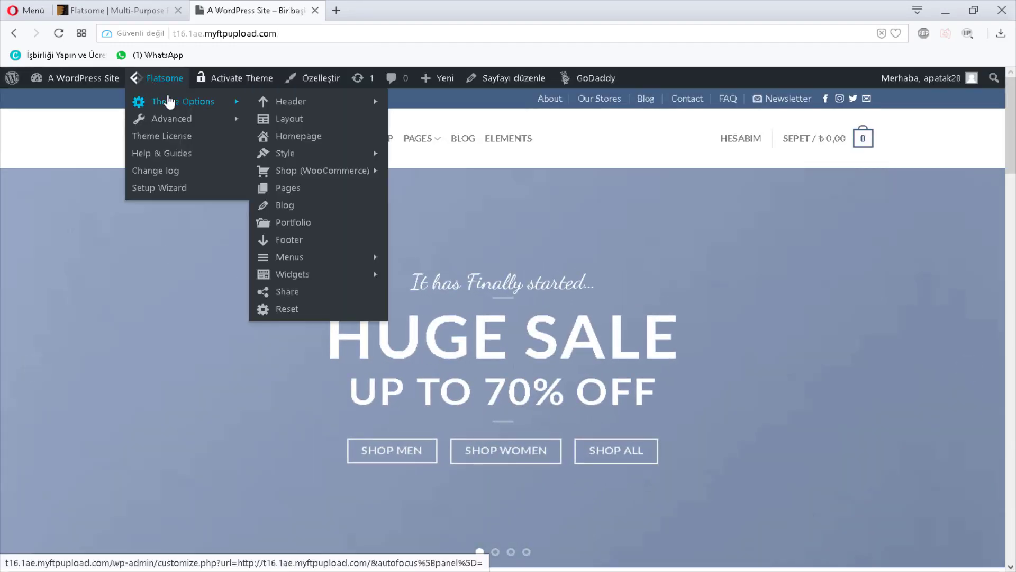
pyautogui.click(295, 190)
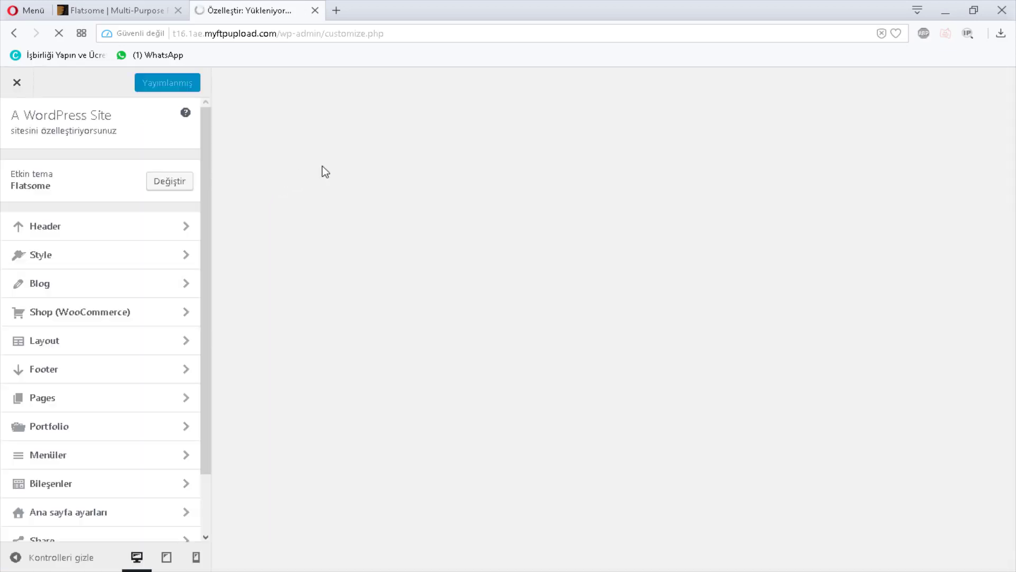
pyautogui.scroll(-2, 143, 313)
pyautogui.scroll(2, 109, 217)
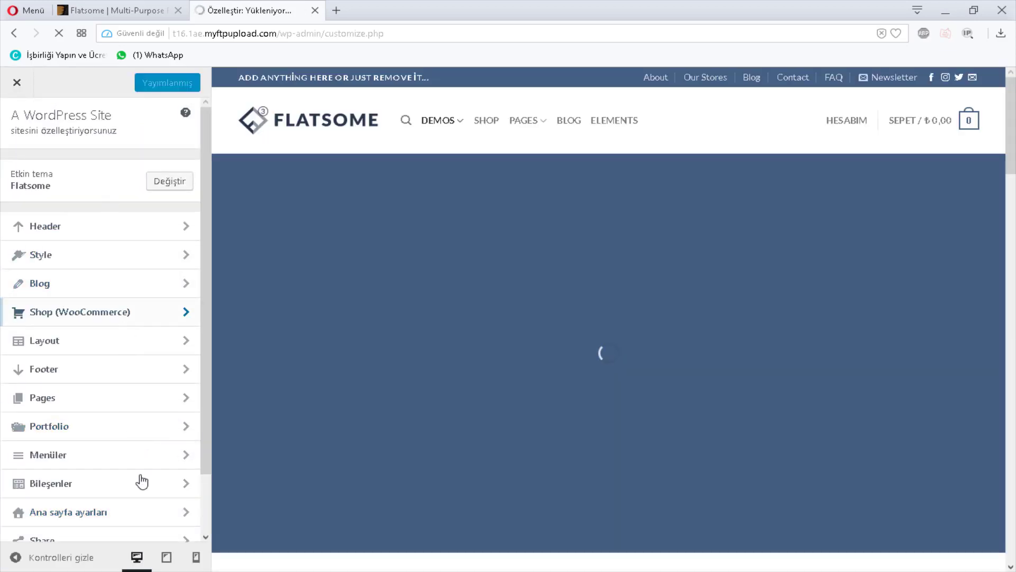
pyautogui.scroll(-2, 449, 293)
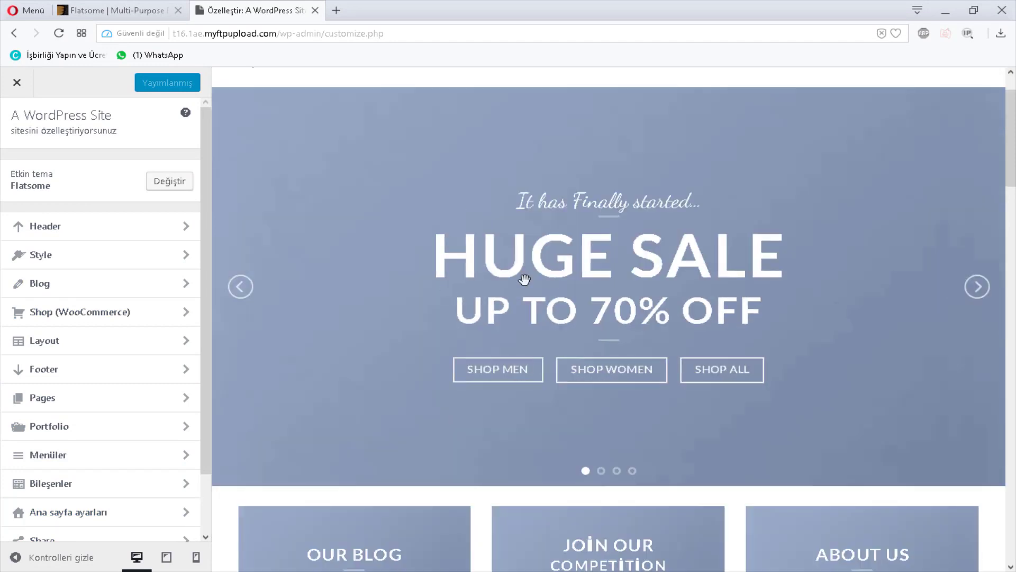